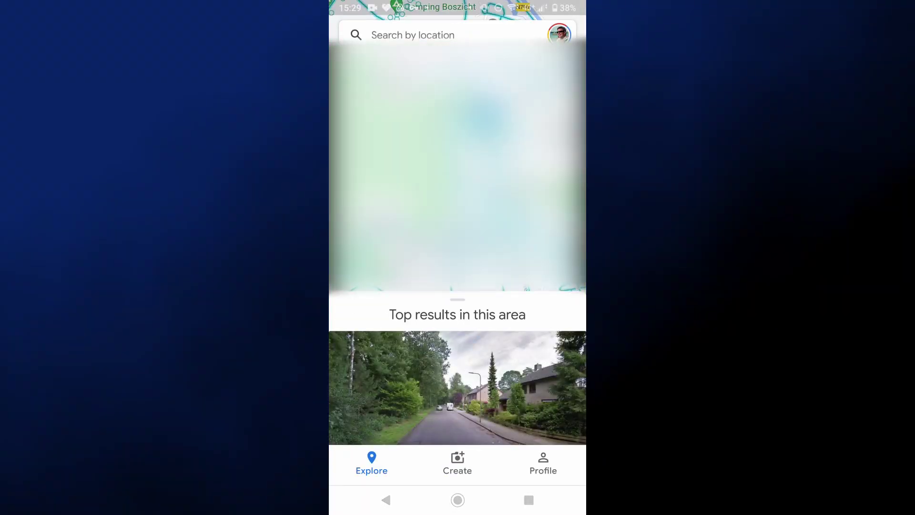
Create a new Photo Sphere by capturing the full 360° surroundings and finish the capture
left_click(458, 462)
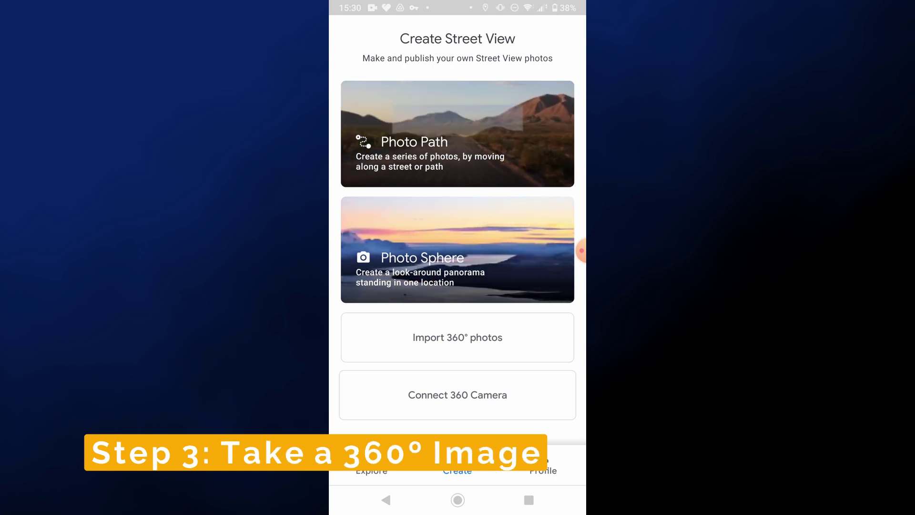
left_click(458, 250)
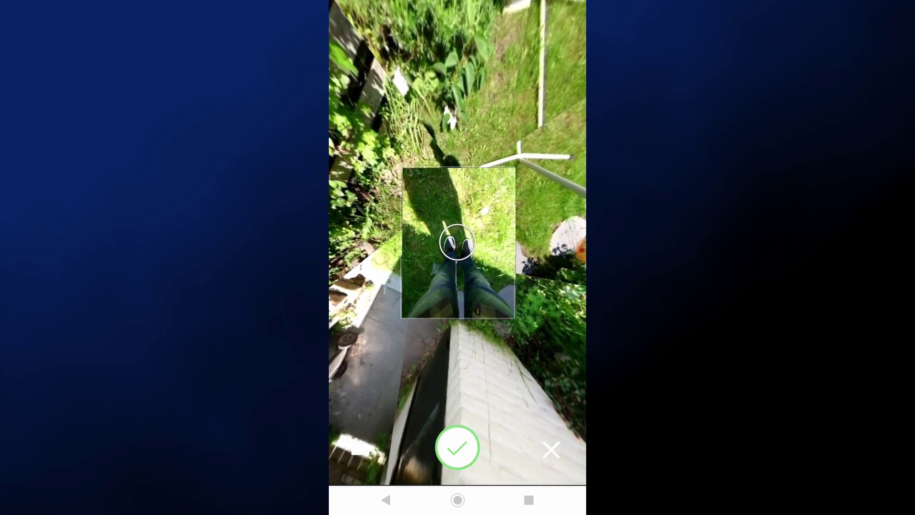
left_click(458, 448)
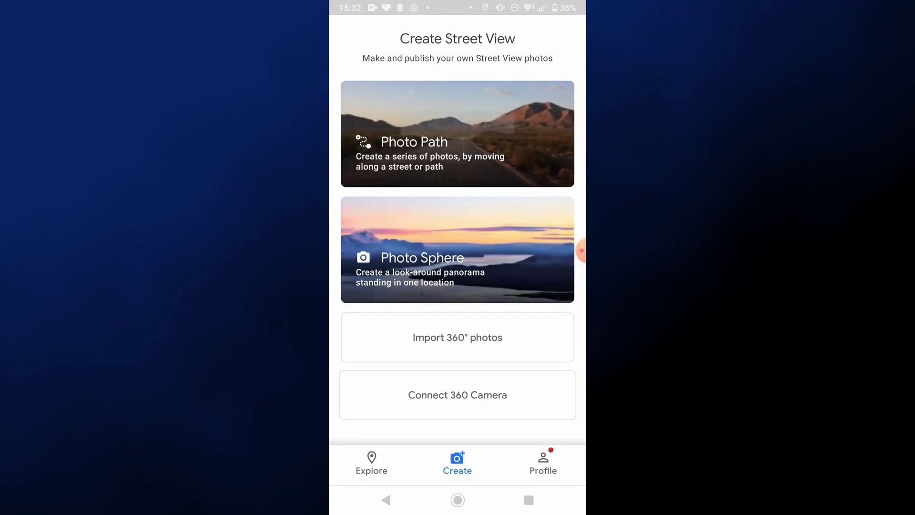
Preview the new unpublished photo sphere from the profile by looking around in it, and share it privately
left_click(544, 463)
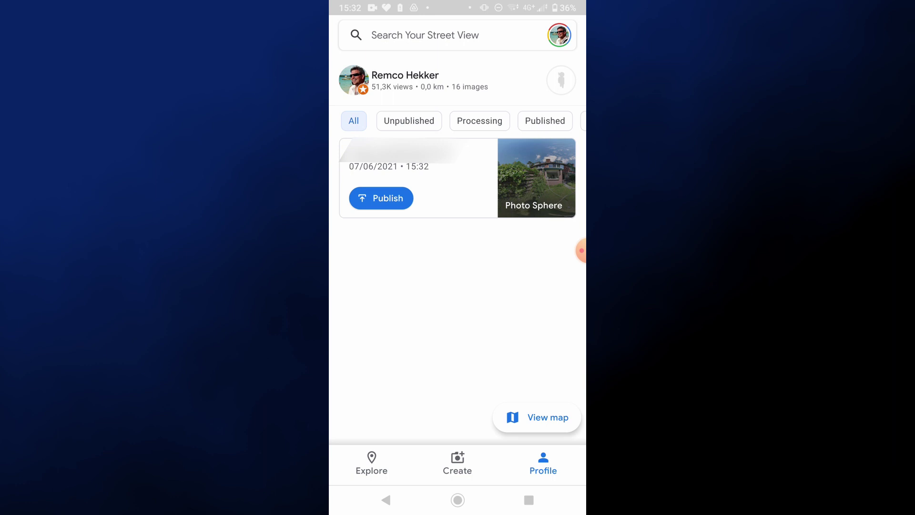
left_click(537, 178)
left_click_drag(420, 267, 499, 270)
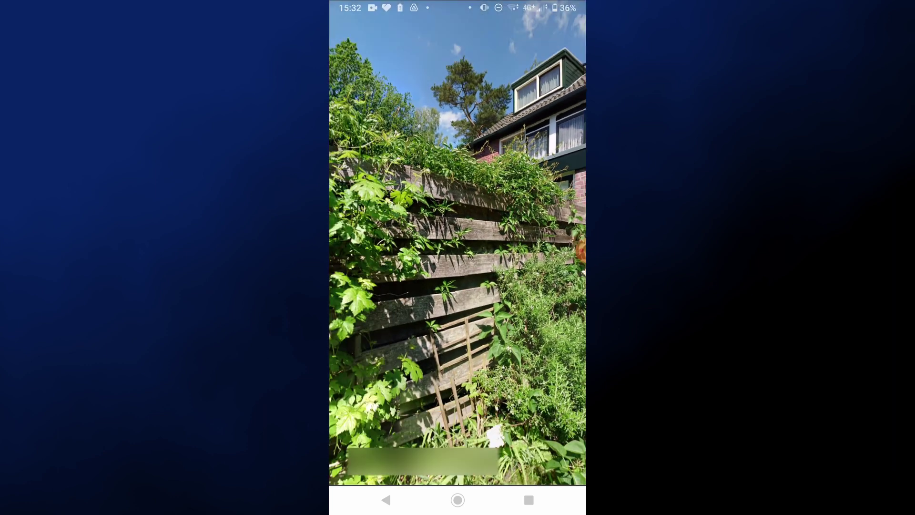
left_click_drag(367, 269, 567, 269)
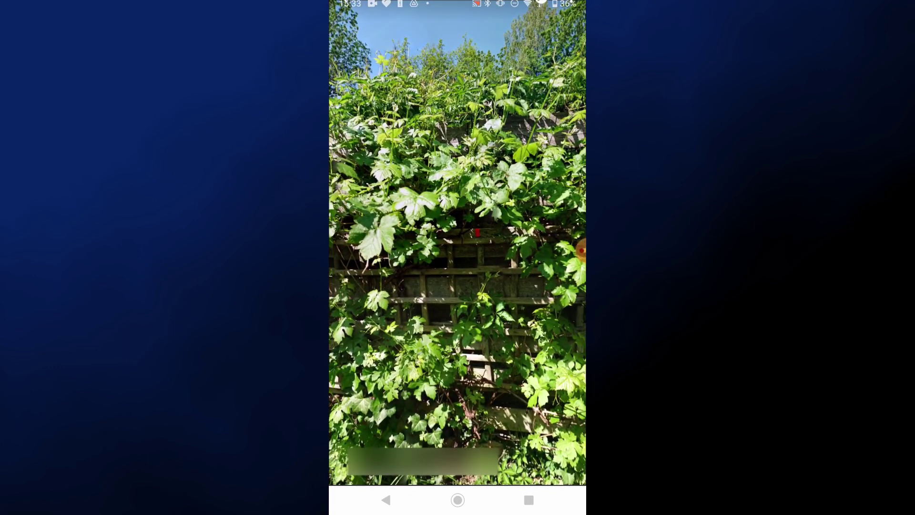
left_click(498, 442)
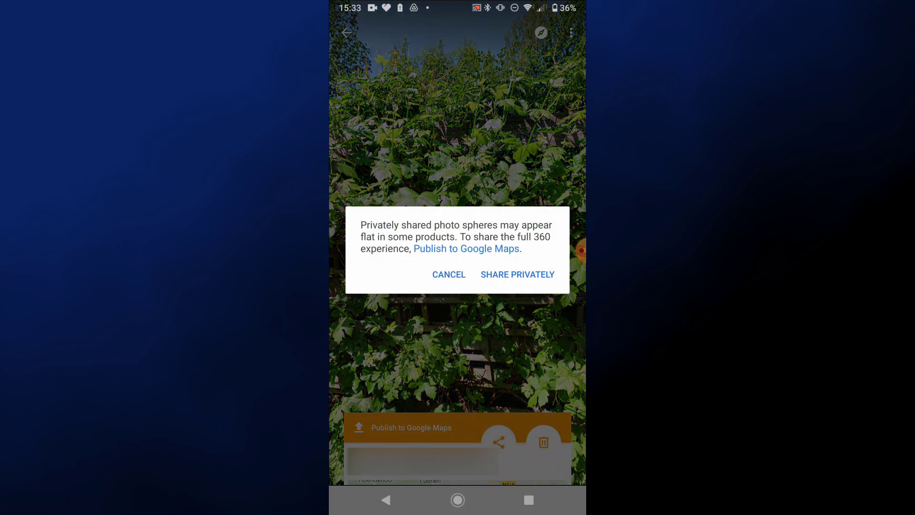
left_click(518, 274)
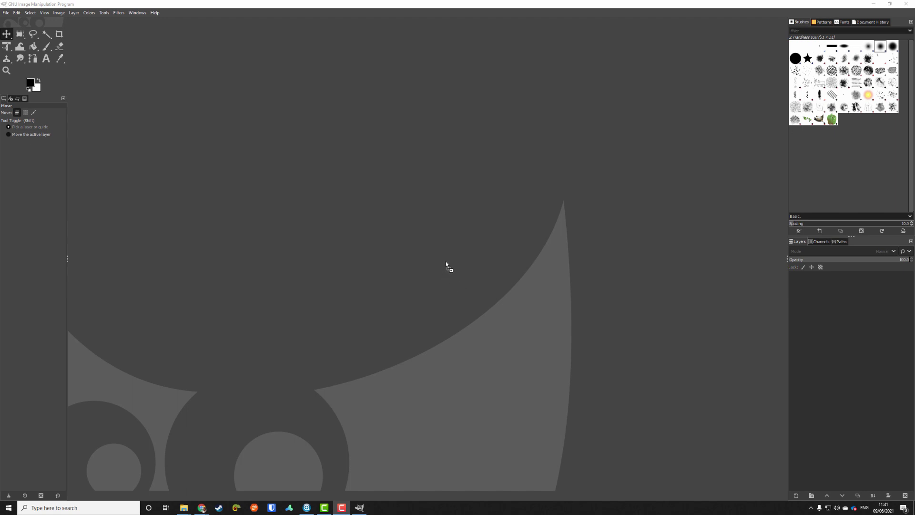
Switch to GIMP and open the panorama PANO_20210607_153003_0.jpg as a new image
left_click_drag(467, 250, 467, 250)
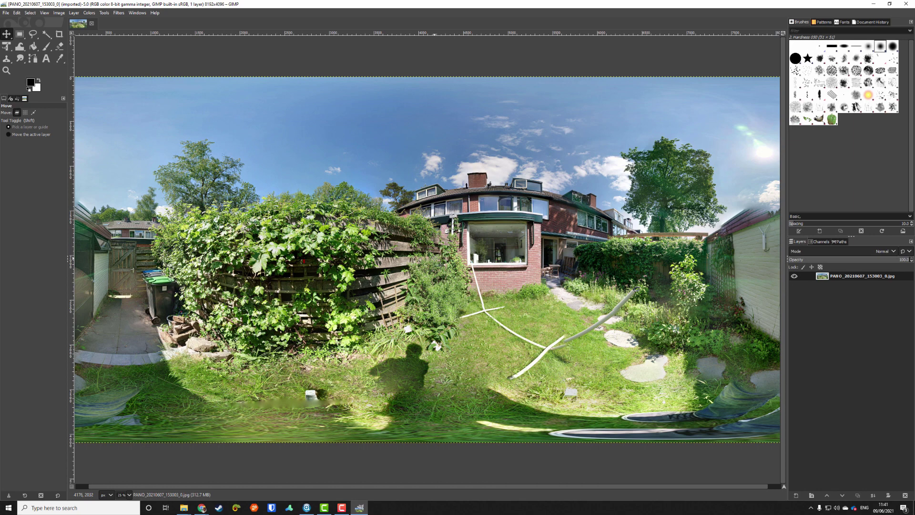
Examine the panorama up close for stitching errors along the hammock frame, lawn, house, sky, shed wall and fence
scroll(510, 321, "up", 3)
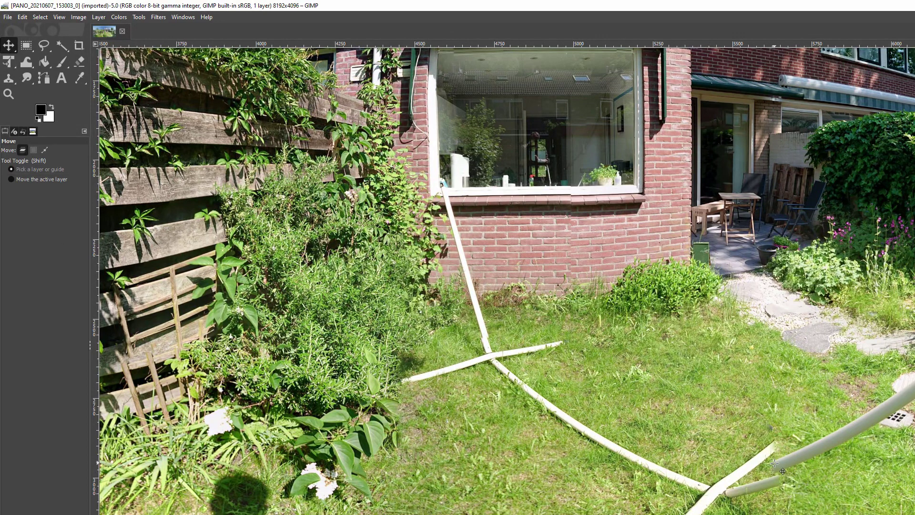
left_click_drag(774, 463, 593, 357)
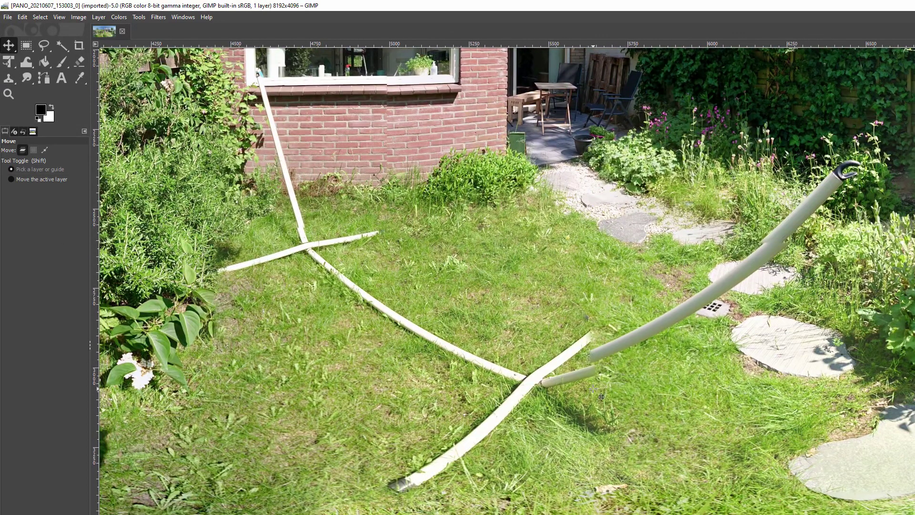
left_click_drag(878, 198, 597, 284)
scroll(408, 354, "left", 10)
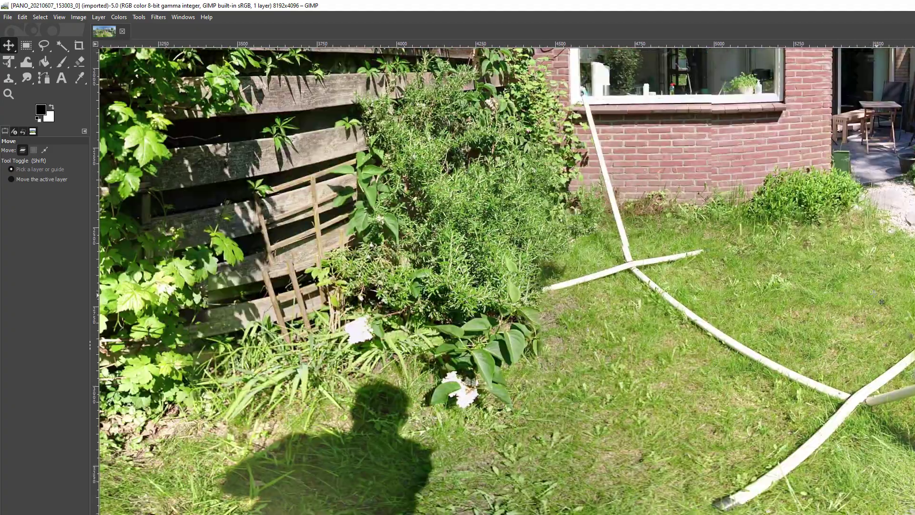
scroll(553, 484, "up", 3)
scroll(553, 484, "up", 4)
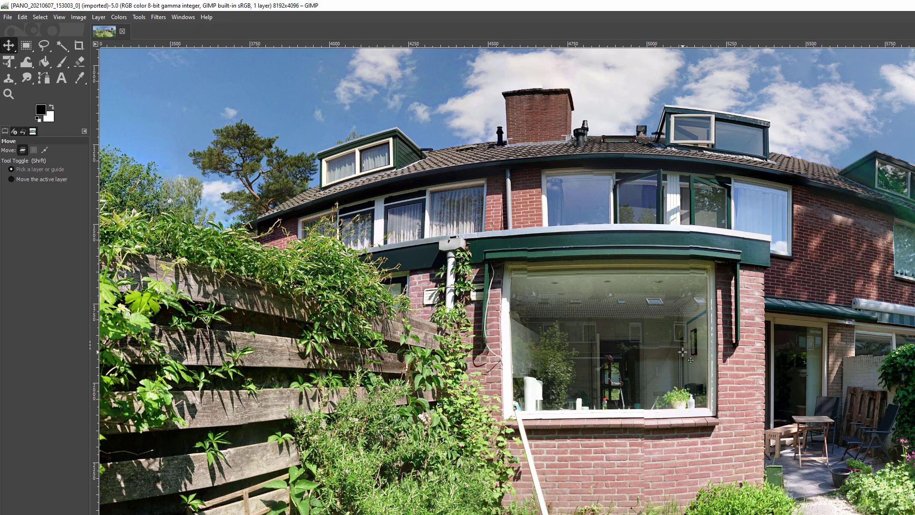
scroll(739, 385, "right", 10)
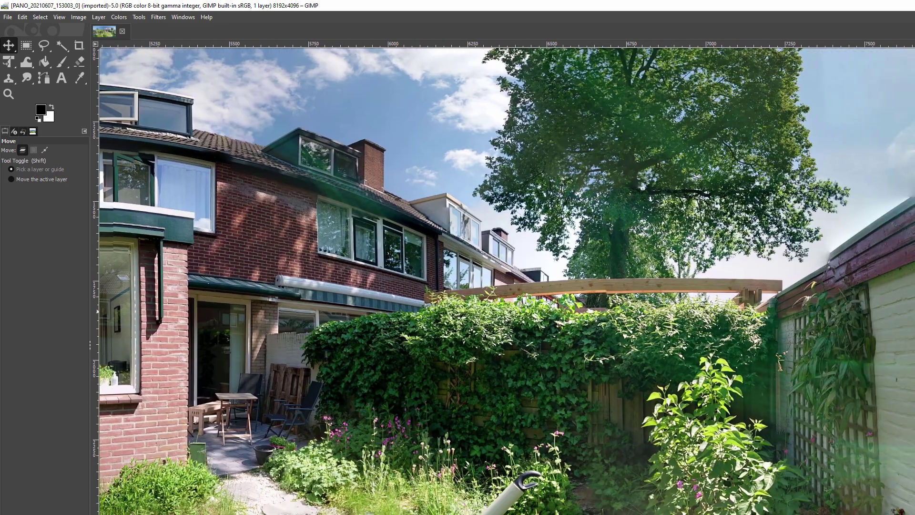
left_click_drag(788, 335, 484, 360)
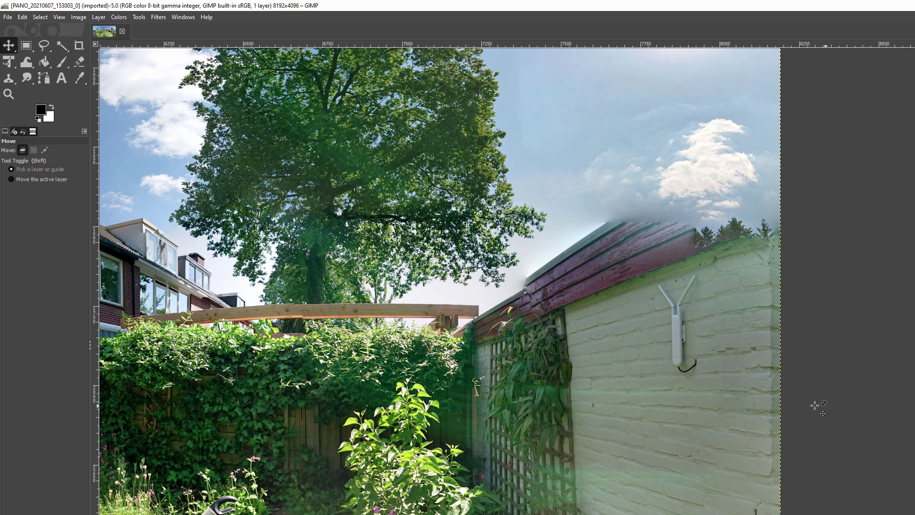
left_click_drag(233, 268, 815, 297)
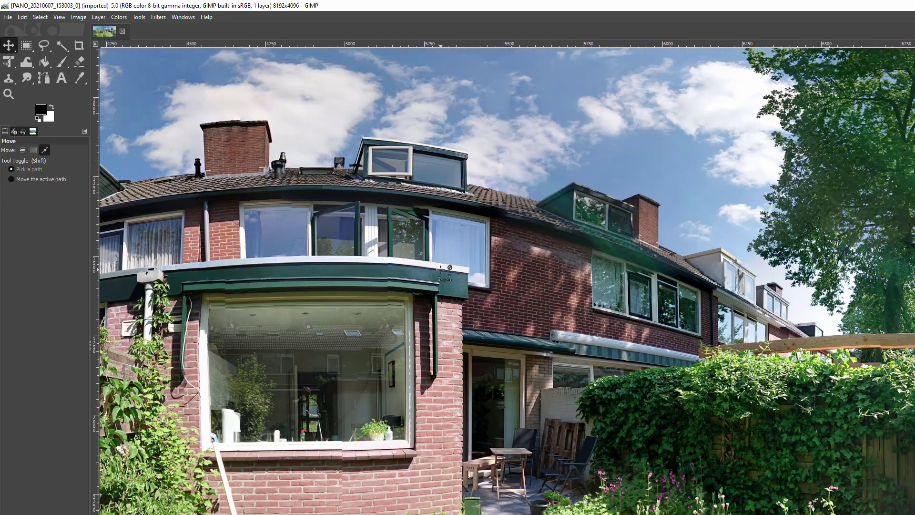
scroll(440, 267, "down", 2)
left_click_drag(446, 269, 327, 299)
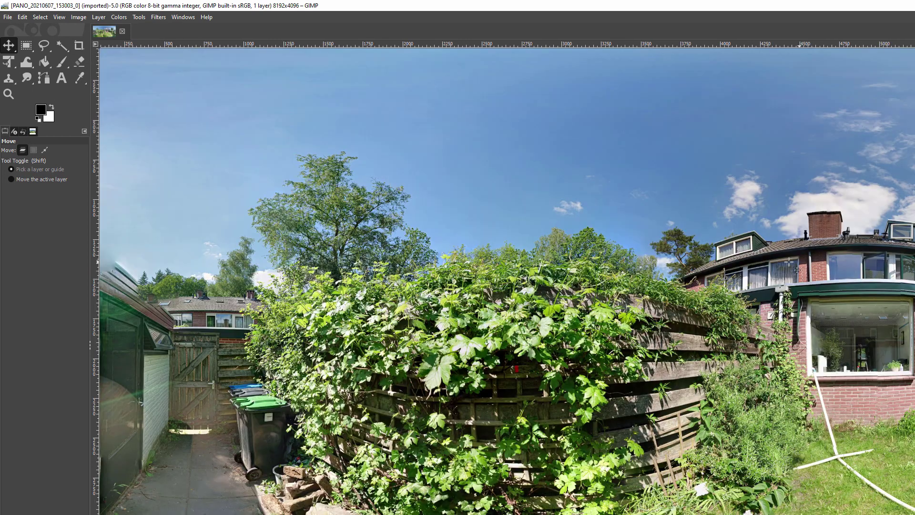
scroll(775, 264, "down", 2)
scroll(771, 264, "up", 1)
scroll(805, 272, "right", 5)
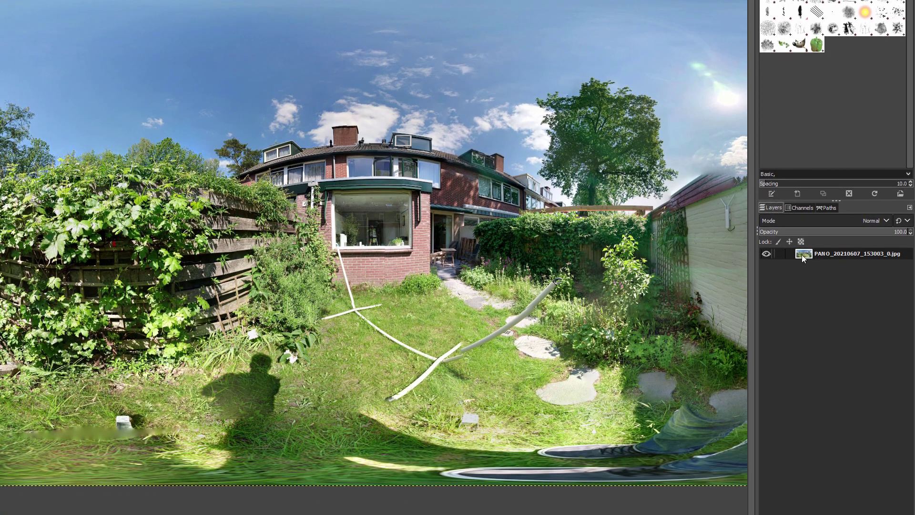
Add an alpha channel to the panorama layer and check the layer's alpha channel options
right_click(802, 254)
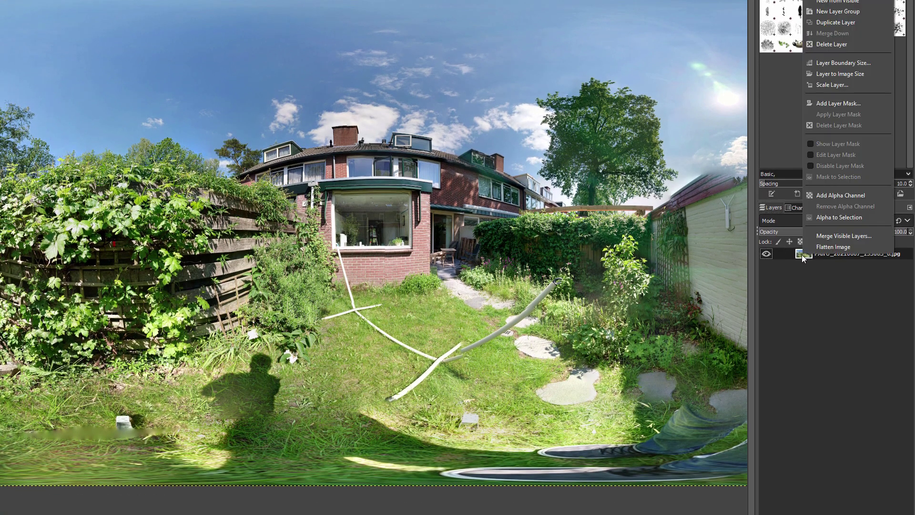
left_click(832, 195)
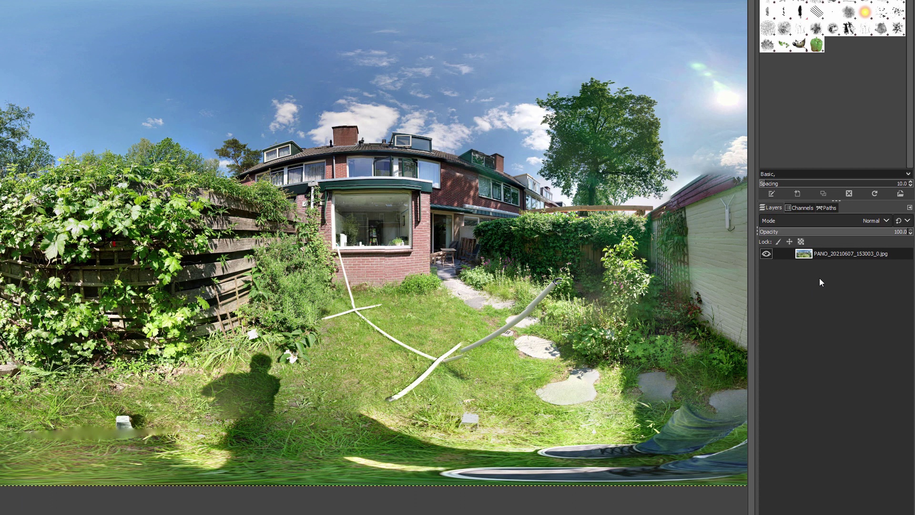
right_click(808, 257)
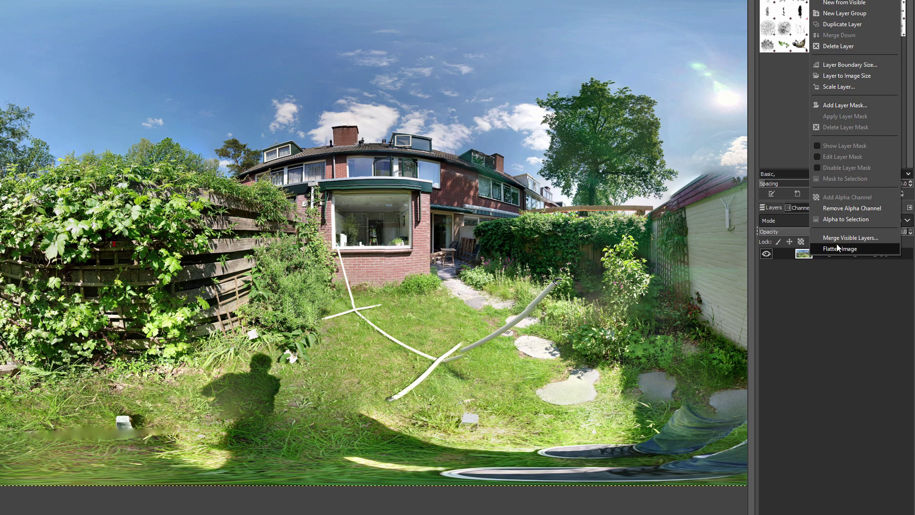
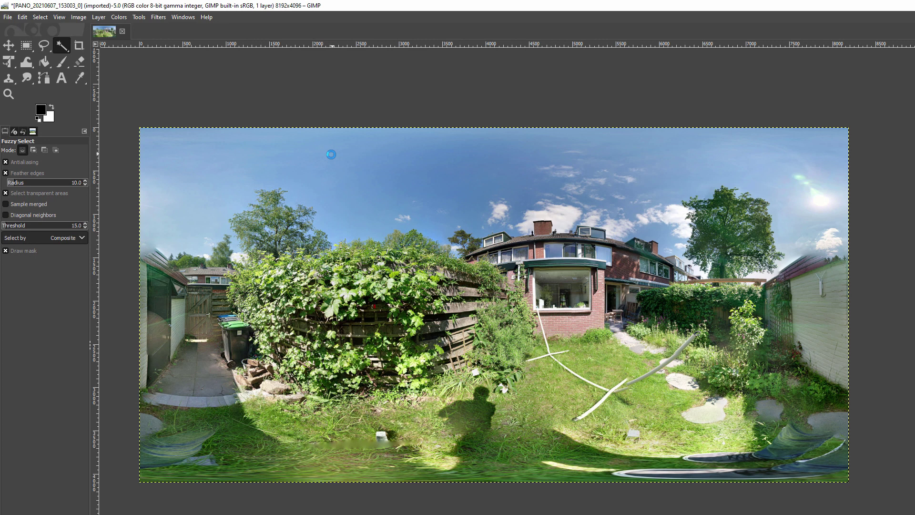
Select the blue sky above the treetops and roofs with Fuzzy Select, adjusting the threshold so the shed wall stays out of the selection
left_click_drag(331, 154, 332, 156)
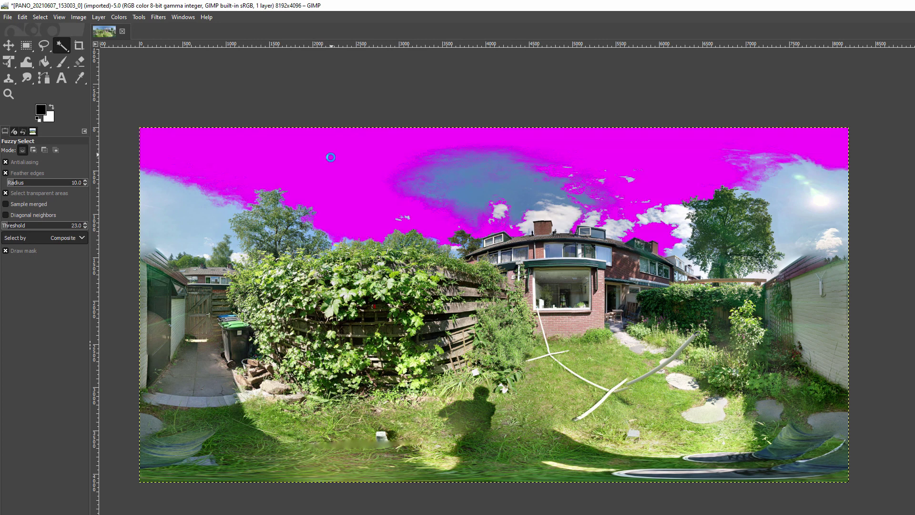
left_click_drag(330, 164, 330, 164)
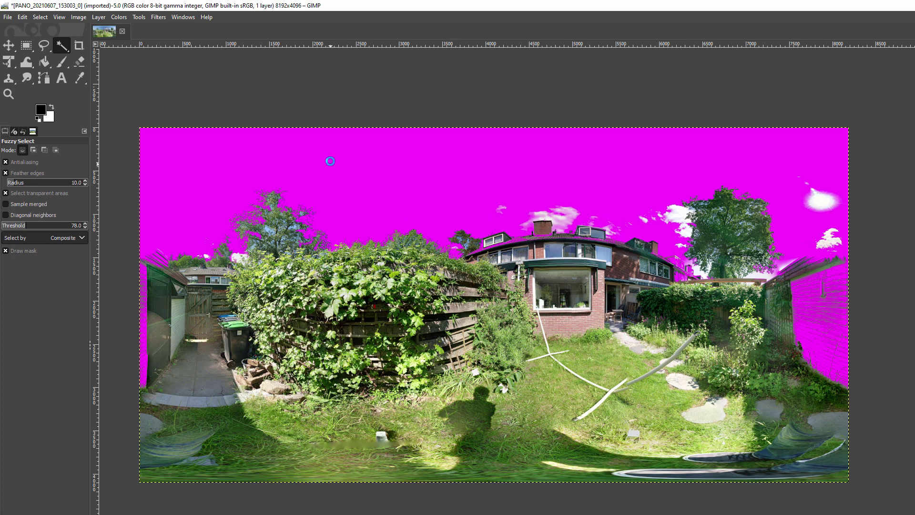
left_click_drag(334, 149, 335, 164)
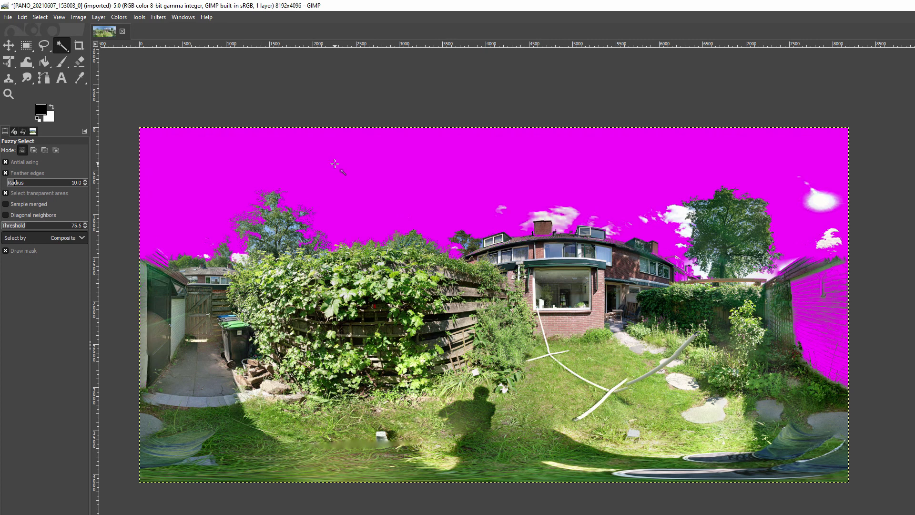
left_click_drag(334, 163, 330, 151)
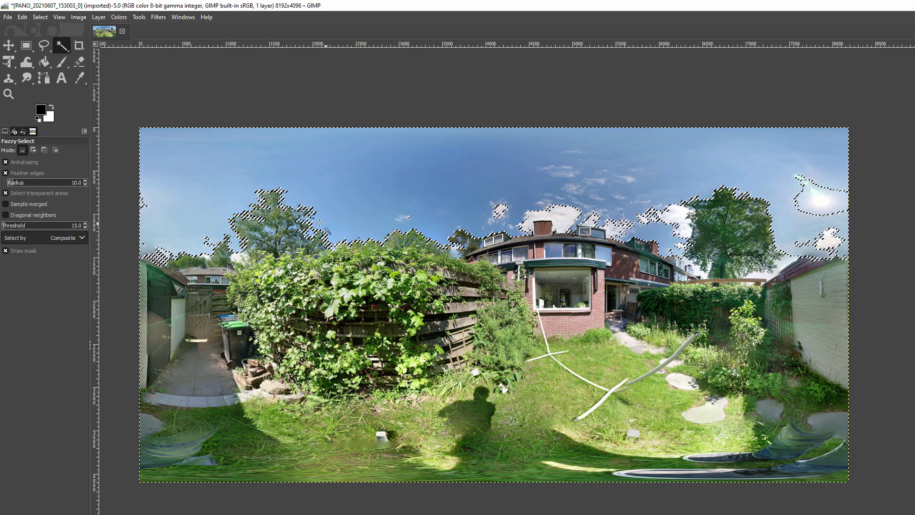
Examine the sky selection's edge up close along the treetops, clouds, chimney and roofs
scroll(343, 208, "up", 1, "ctrl")
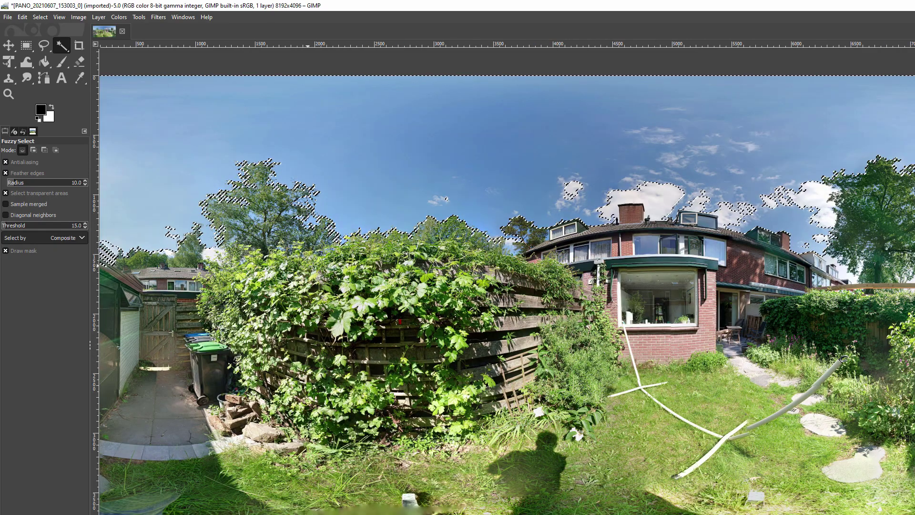
scroll(448, 226, "up", 3, "ctrl")
scroll(476, 227, "up", 4, "ctrl")
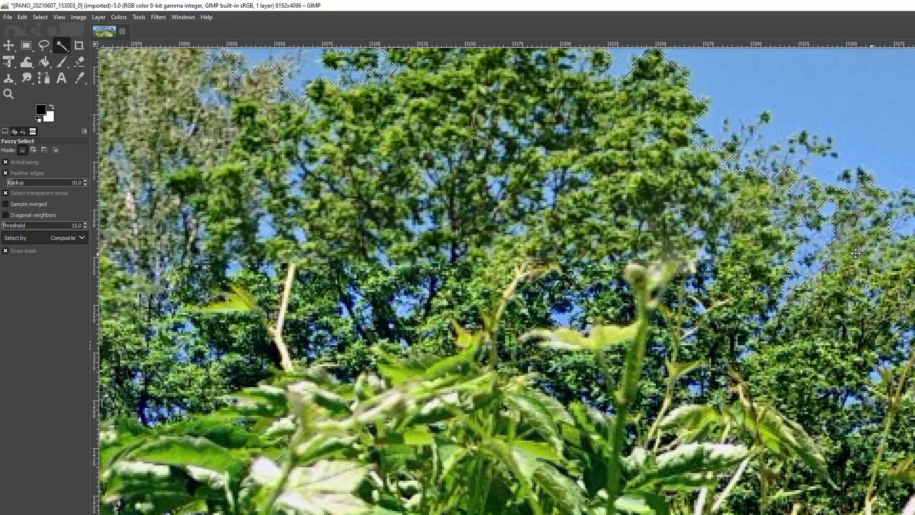
left_click_drag(856, 253, 418, 376)
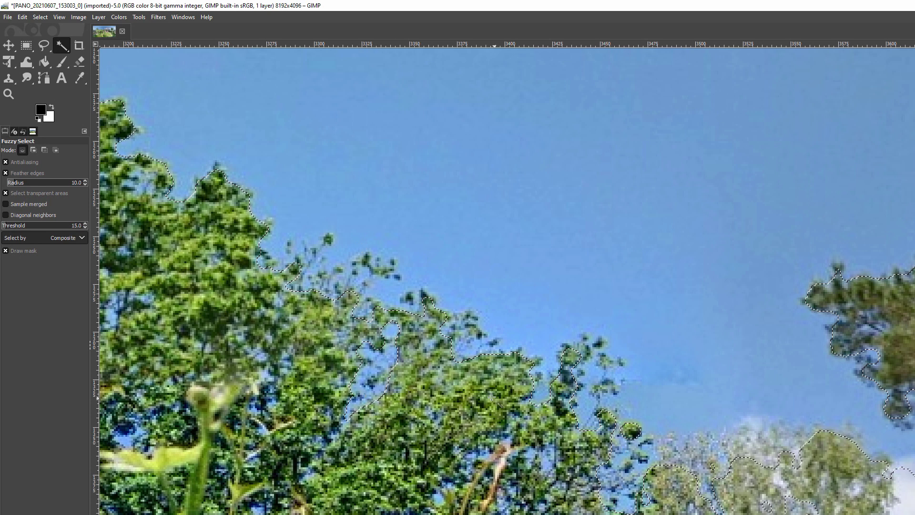
scroll(677, 400, "down", 3)
scroll(689, 478, "right", 10)
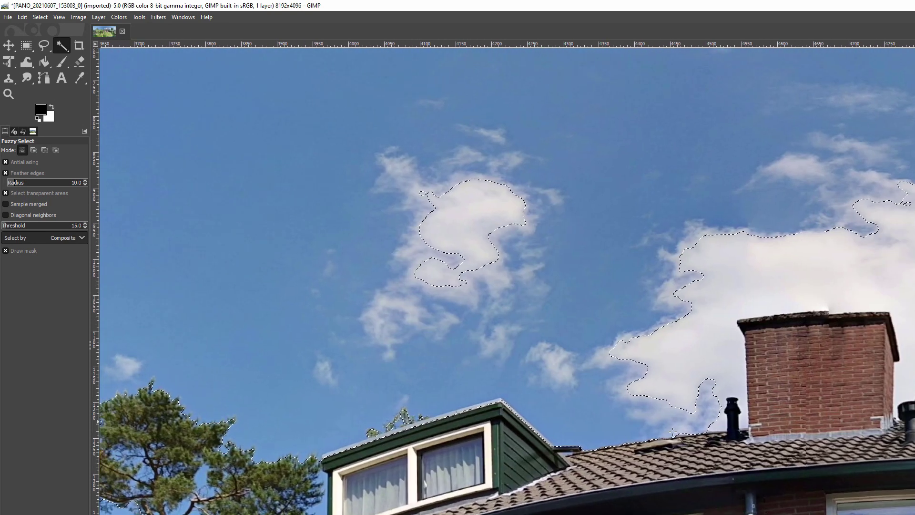
scroll(487, 437, "up", 3)
scroll(670, 480, "down", 5)
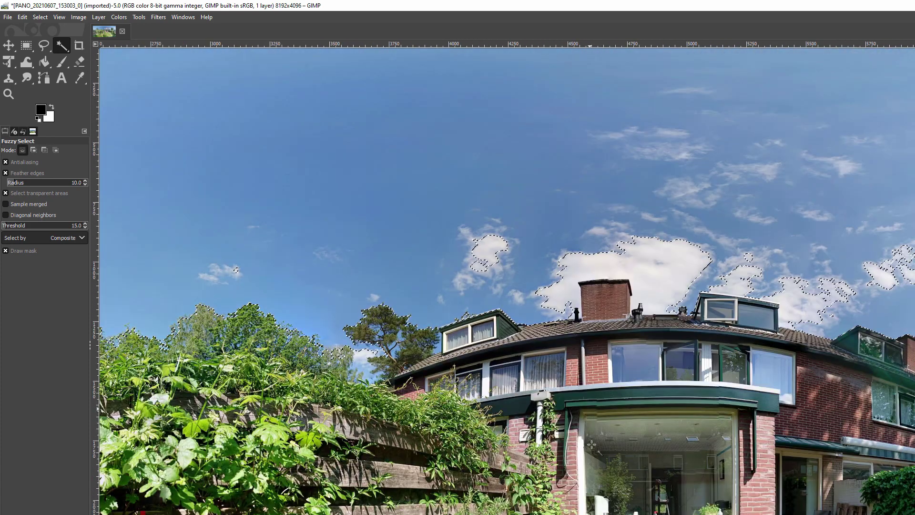
left_click_drag(587, 480, 587, 325)
scroll(585, 324, "down", 2)
left_click_drag(448, 362, 518, 384)
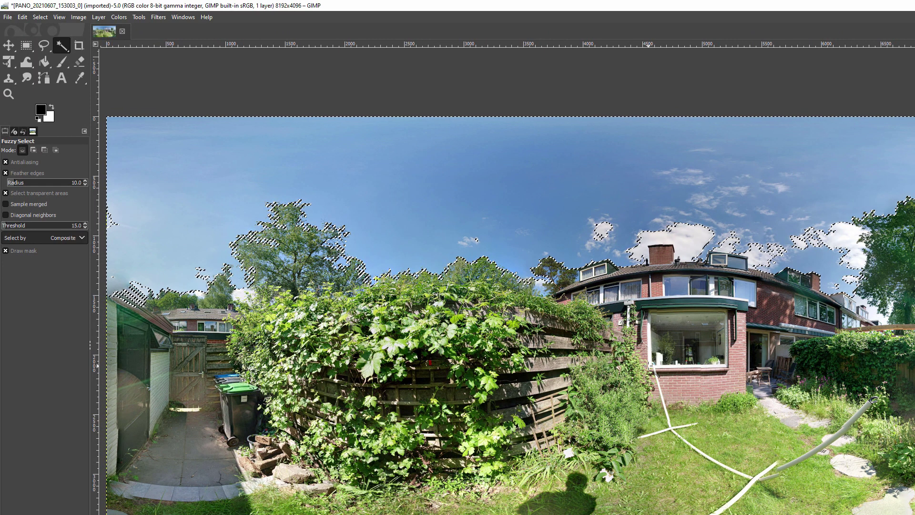
Delete the selected sky to transparency and clear the selection
key("Delete")
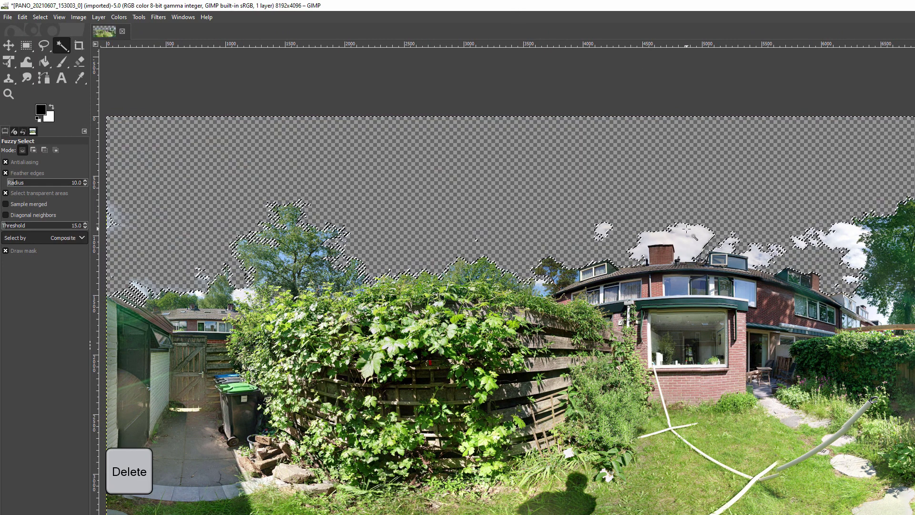
left_click(48, 17)
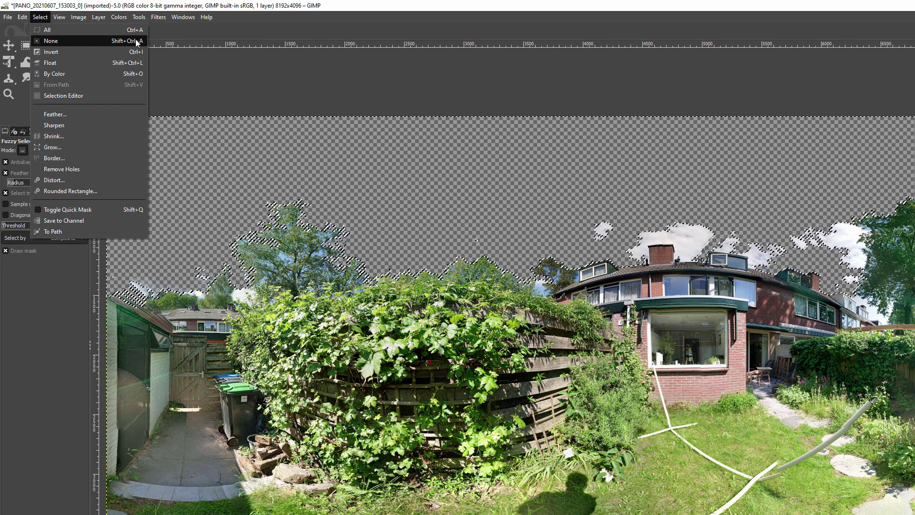
key("ctrl+shift+a")
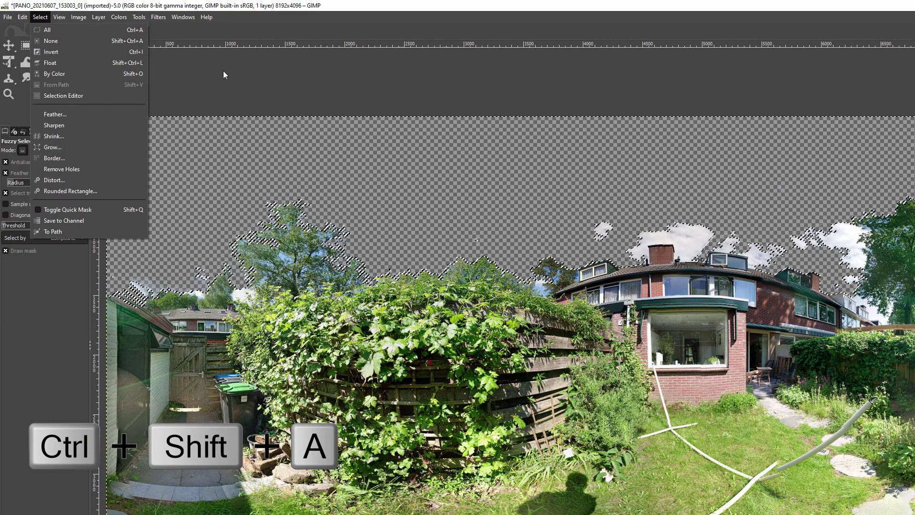
left_click(51, 40)
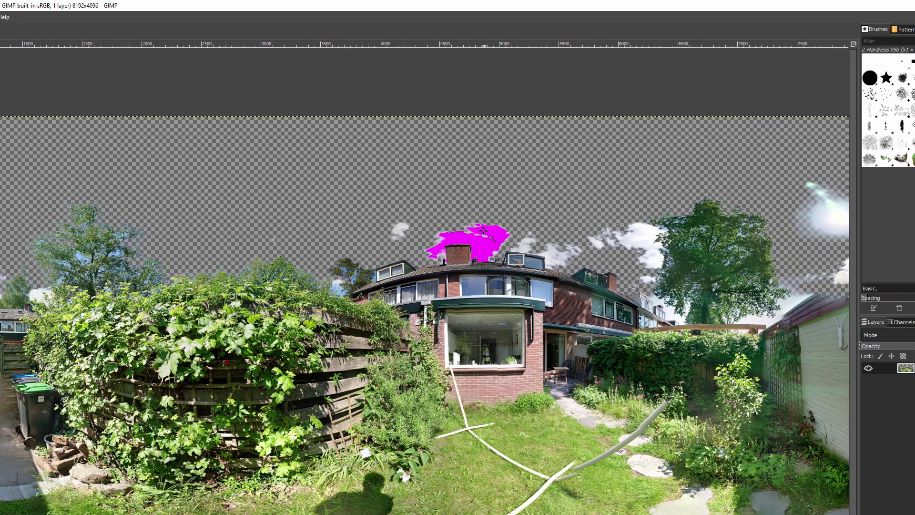
Fuzzy-select and delete the clouds beside the large tree and around the chimney and the sun glare, then clear the selection
left_click_drag(483, 230, 526, 241)
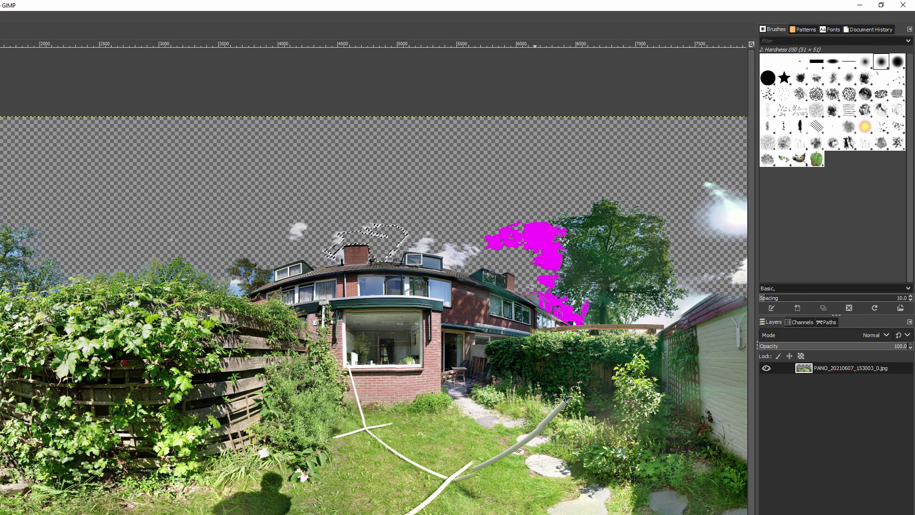
key("Delete")
left_click_drag(727, 230, 713, 257)
key("Delete")
left_click_drag(386, 230, 386, 237)
left_click_drag(539, 351, 539, 352)
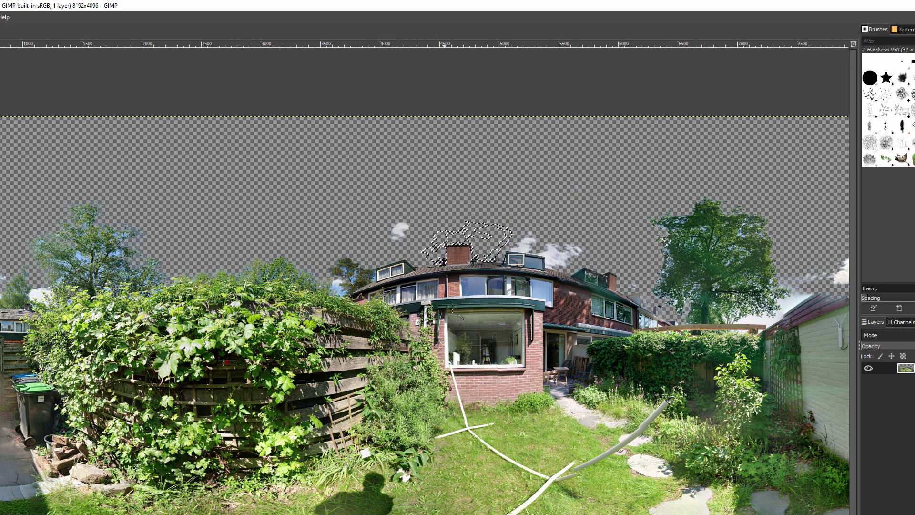
key("Delete")
key("ctrl+shift+a")
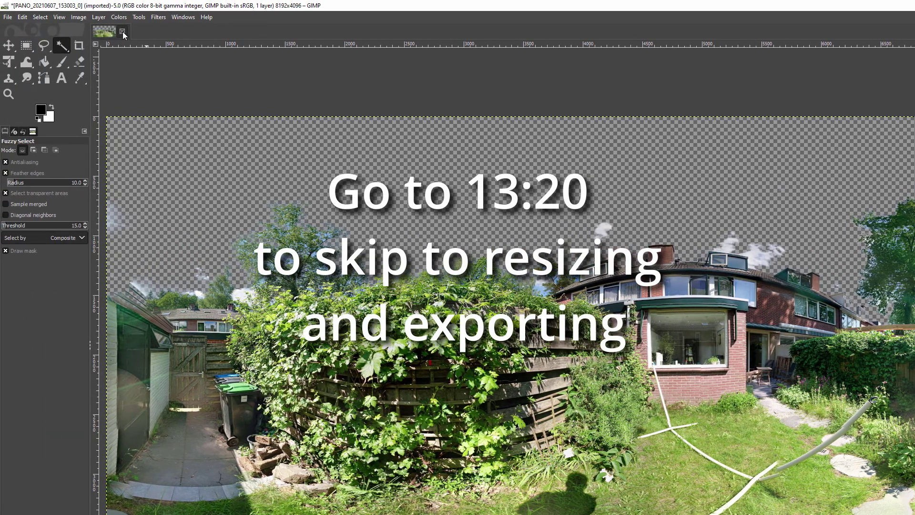
Close the phone panorama, discarding its changes, and open the panorama 20210609_103109_077.jpg instead
left_click(122, 32)
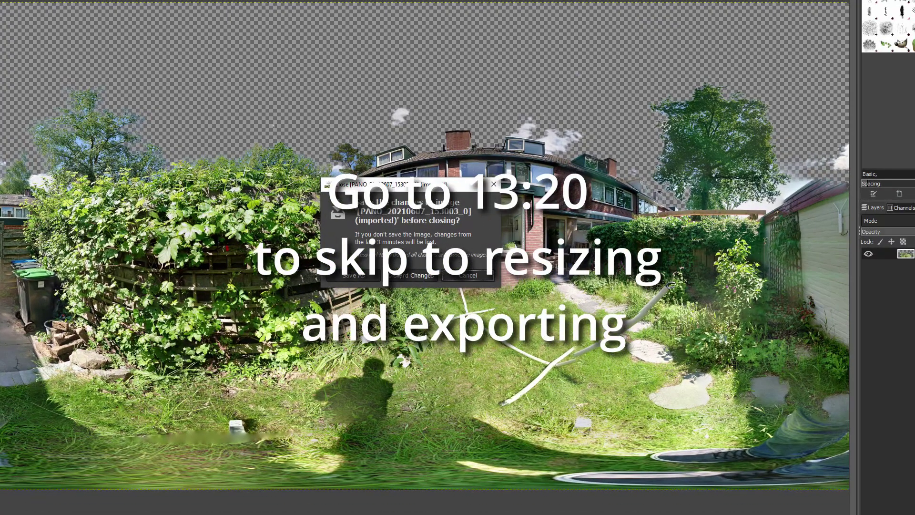
left_click(609, 390)
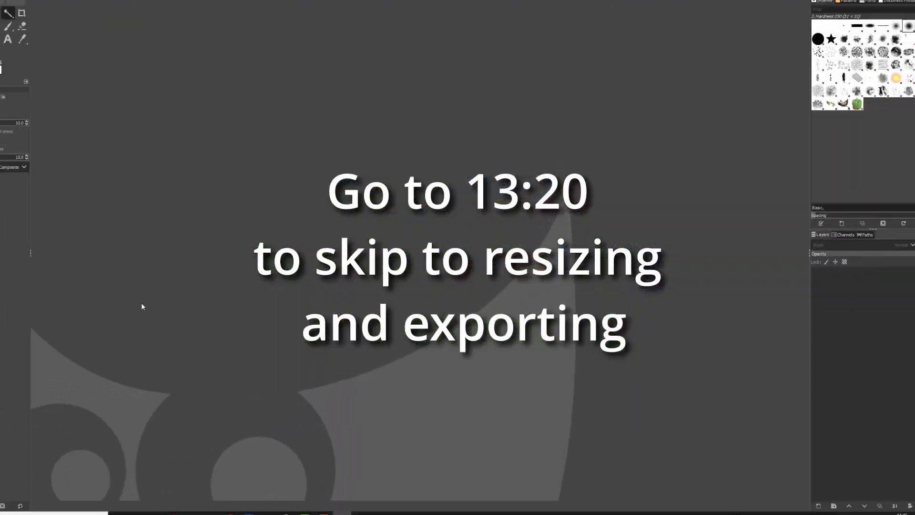
key("alt+Tab")
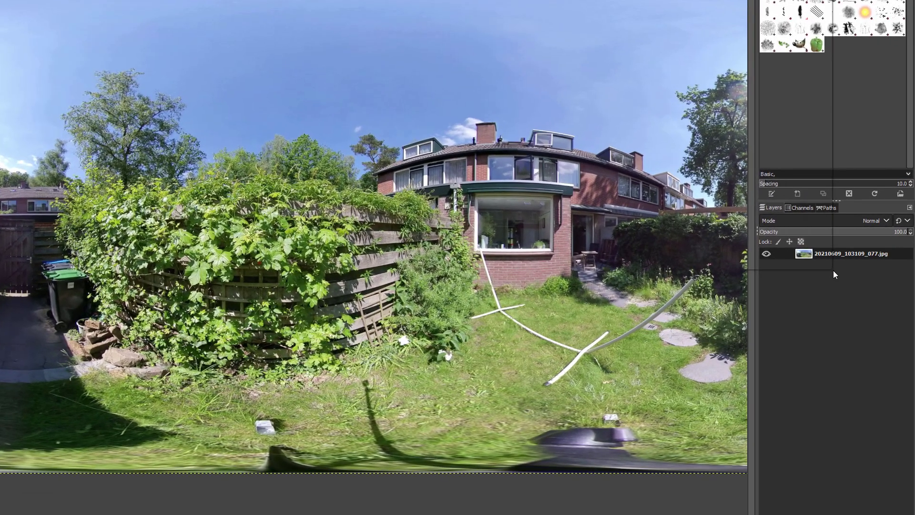
Add an alpha channel to the 20210609_103109_077.jpg layer
right_click(854, 288)
left_click(844, 261)
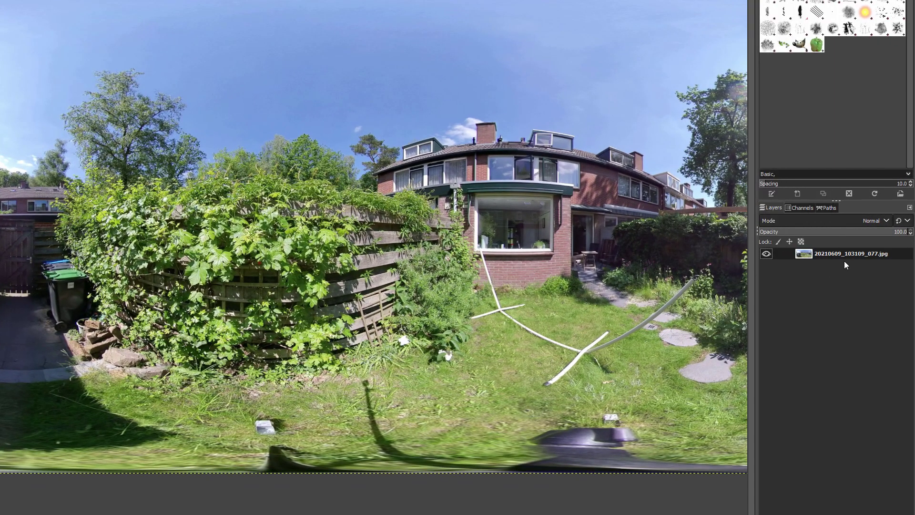
right_click(840, 255)
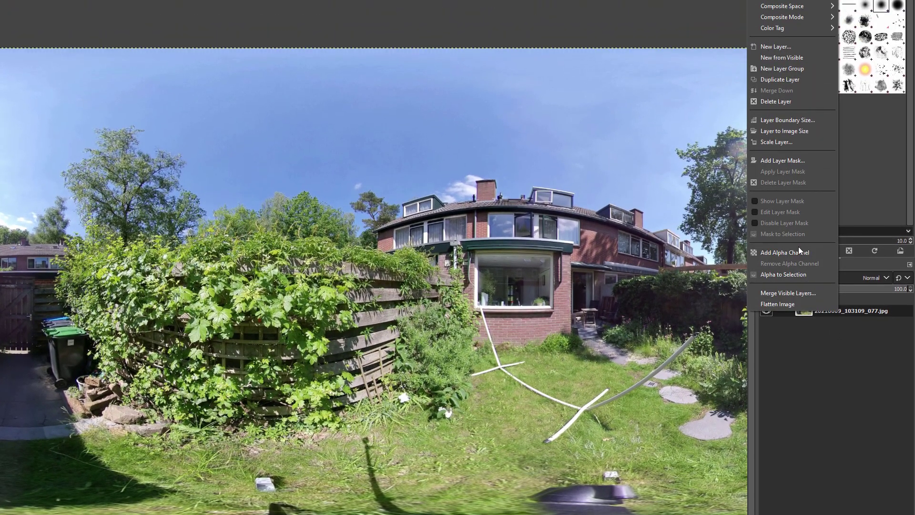
left_click(789, 250)
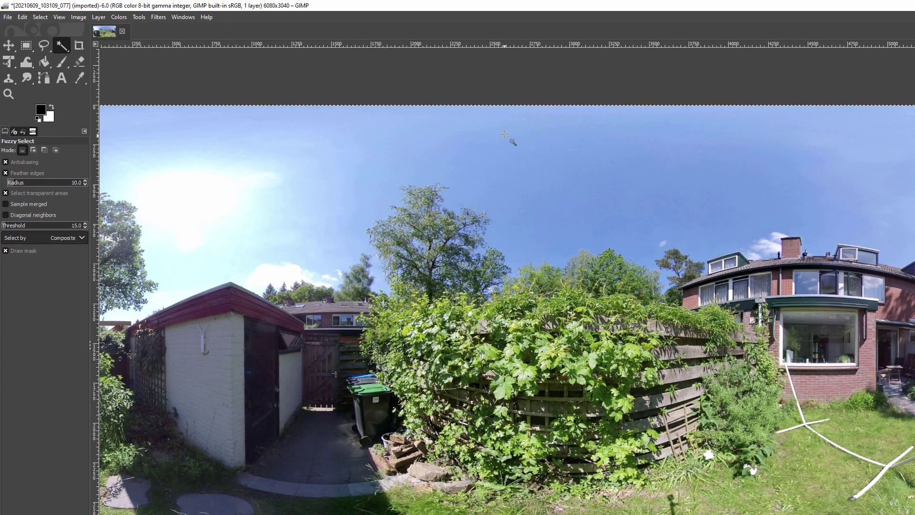
Select the blue sky with Fuzzy Select up to the treetops and rooflines, check its edge, and delete it
left_click(482, 164)
left_click_drag(484, 164, 524, 111)
left_click_drag(615, 195, 615, 194)
left_click_drag(414, 198, 413, 198)
scroll(381, 245, "up", 4)
left_click_drag(763, 306, 148, 303)
scroll(600, 272, "down", 3)
left_click_drag(424, 244, 501, 327)
key("Delete")
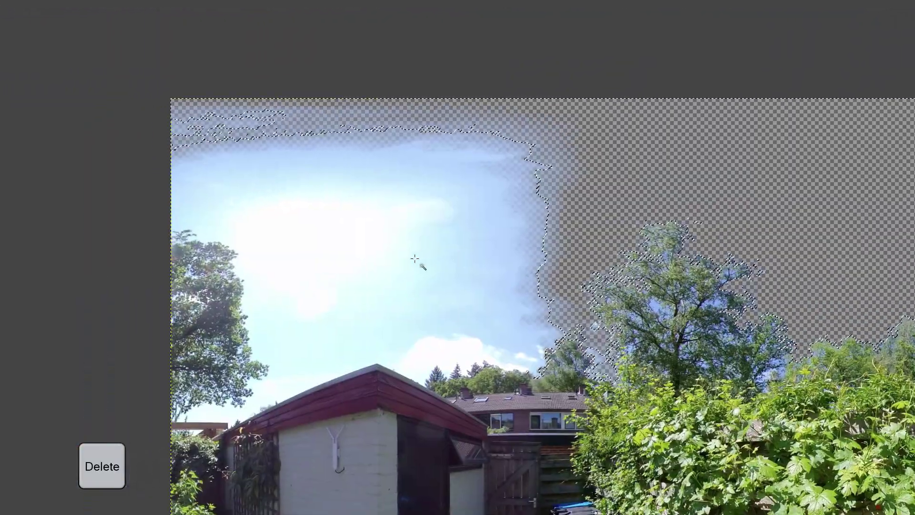
Fuzzy-select and delete the bright sky around the sun, the white sun patch and the cloud patches beside the chimney
left_click_drag(415, 258, 457, 249)
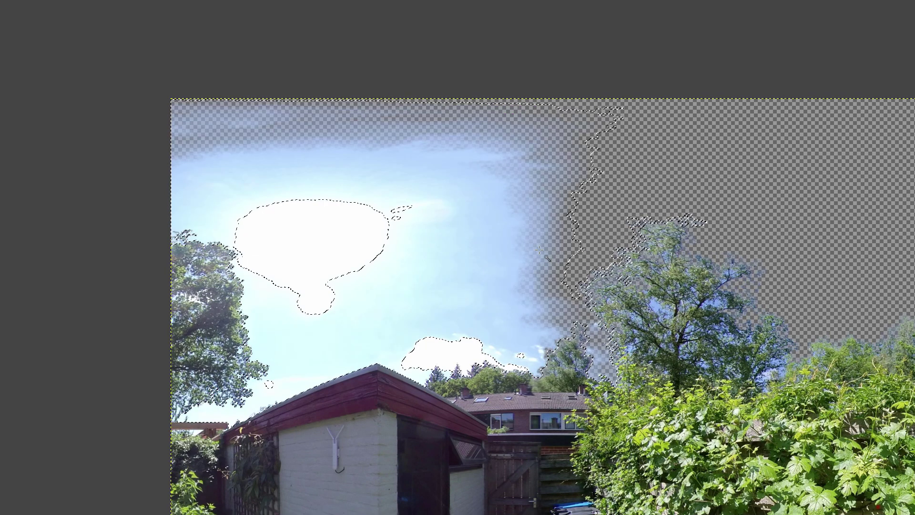
key("Delete")
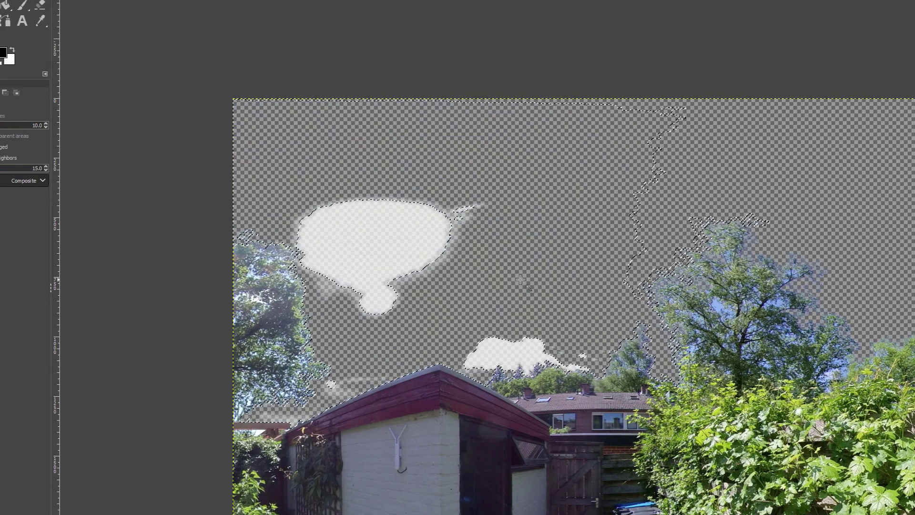
left_click_drag(396, 249, 391, 241)
key("Delete")
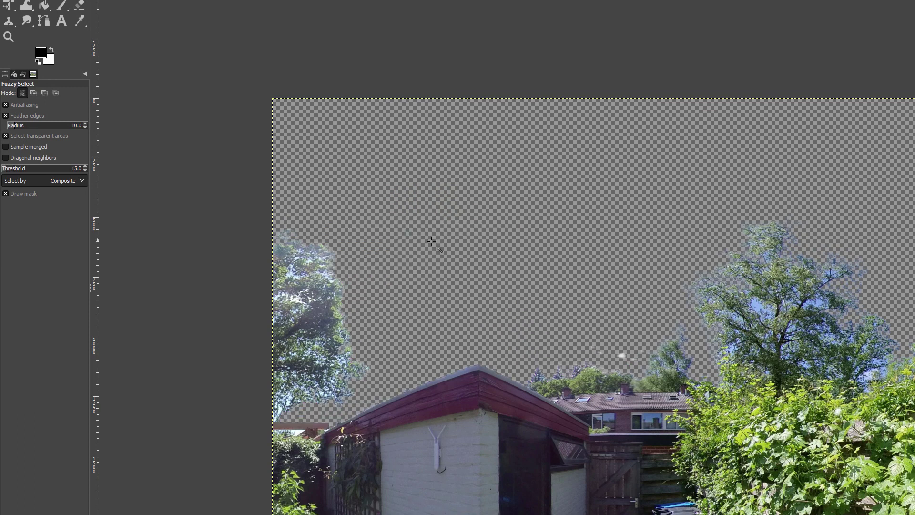
left_click_drag(493, 241, 391, 266)
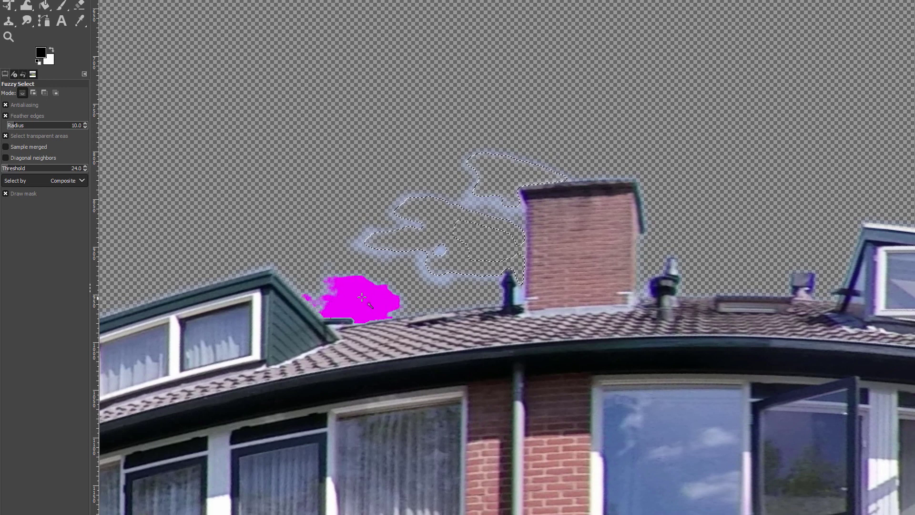
key("Delete")
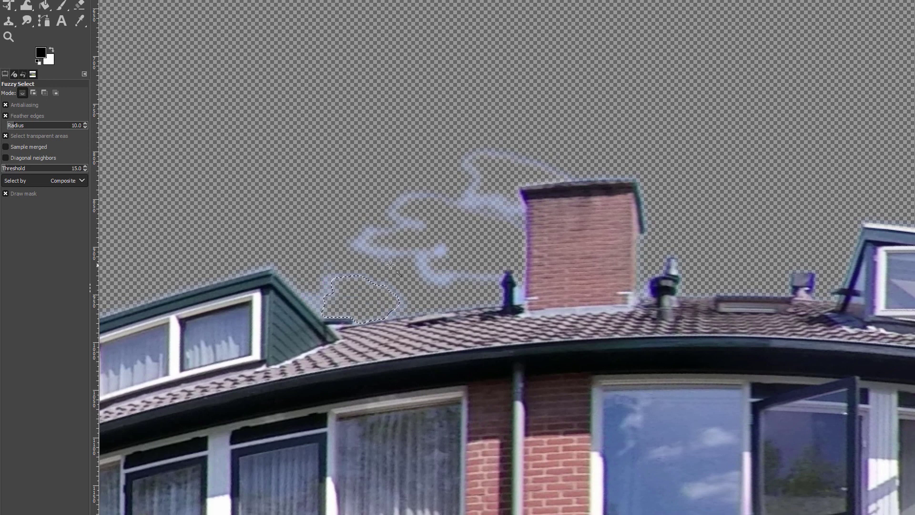
scroll(372, 240, "down", 5)
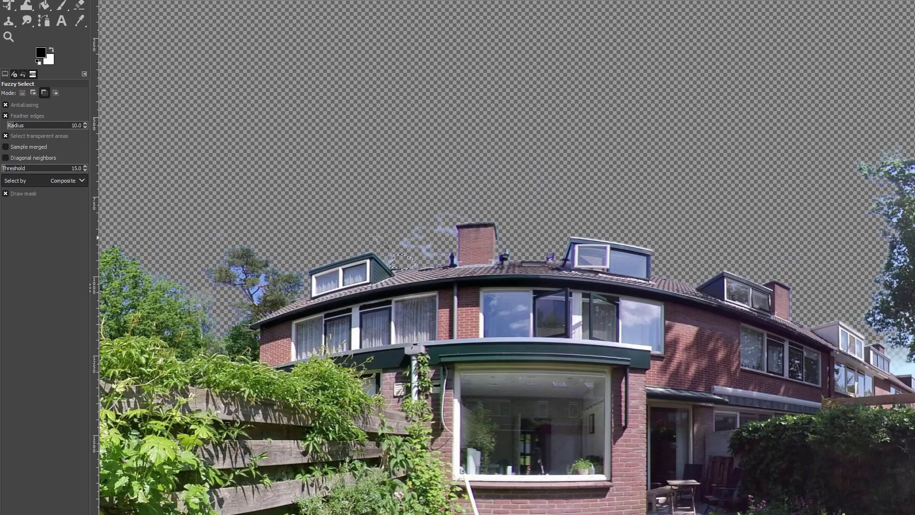
left_click_drag(371, 240, 761, 217)
left_click_drag(163, 204, 749, 215)
scroll(365, 215, "left", 2)
scroll(544, 177, "down", 3)
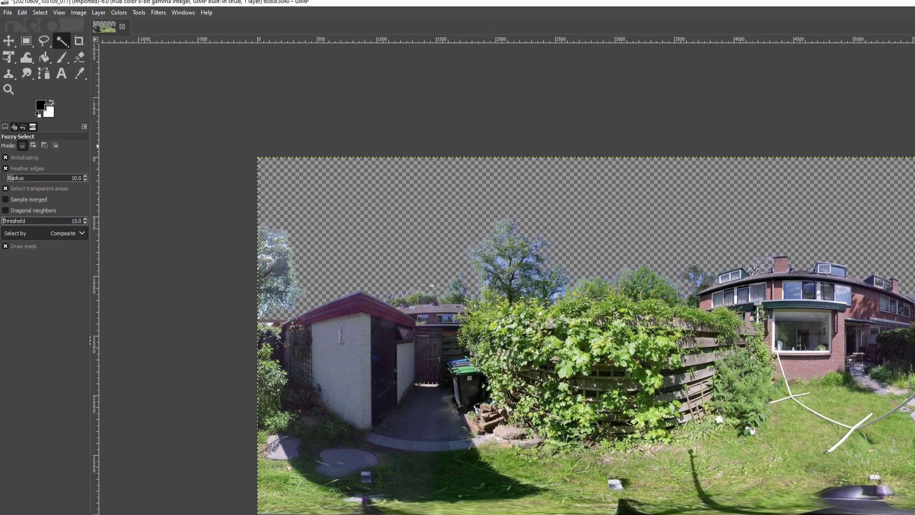
Set the foreground color to the saved magenta ff00c3
left_click(42, 54)
left_click(43, 53)
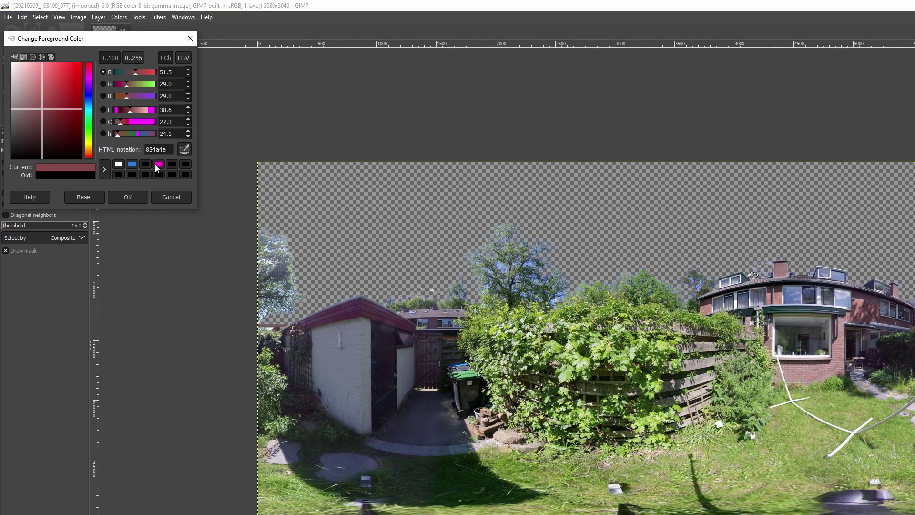
left_click(158, 165)
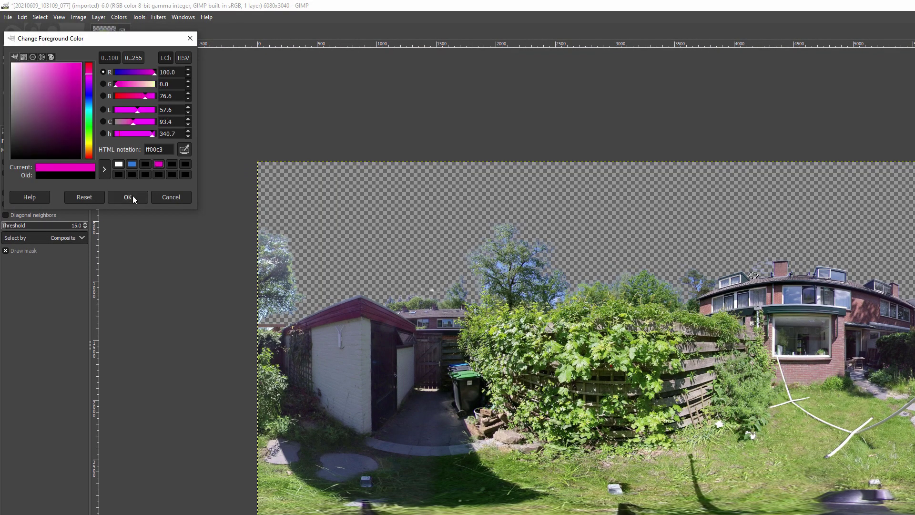
left_click(128, 197)
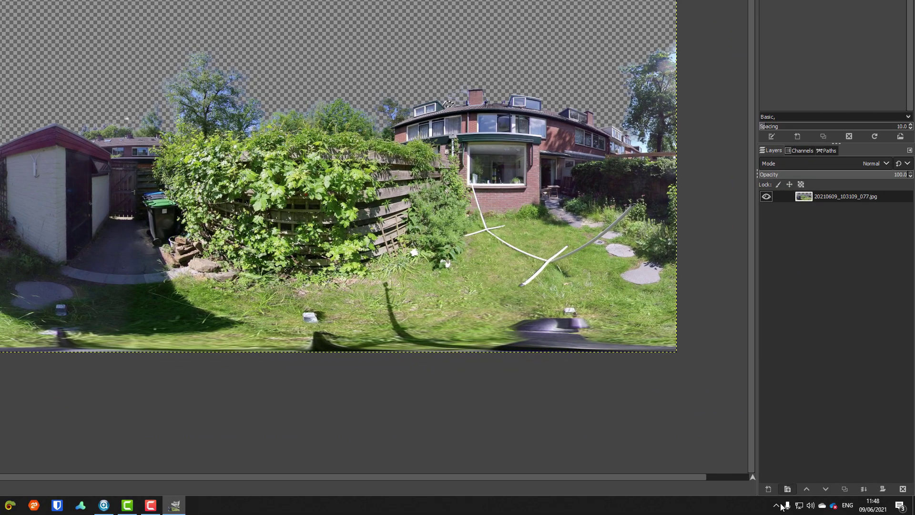
Create a new 6080 x 3040 px layer named bg filled with the foreground color
left_click(769, 488)
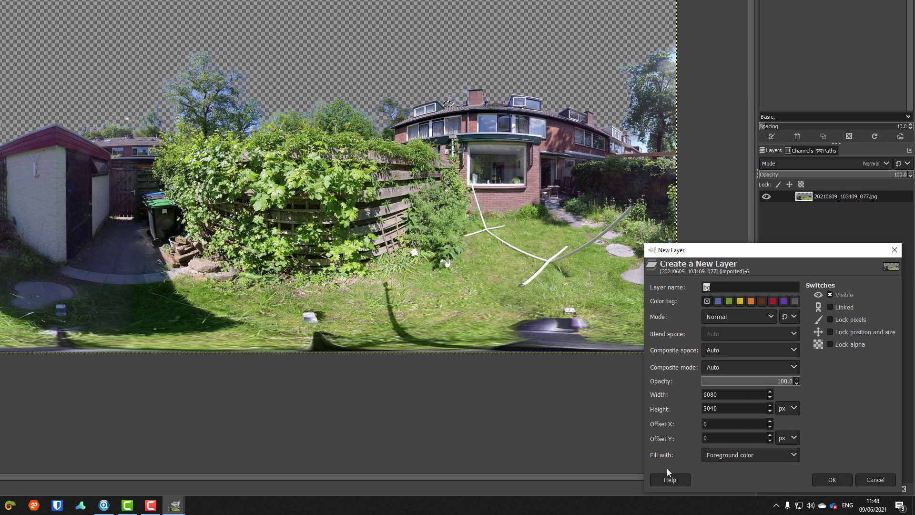
left_click(715, 458)
left_click(715, 459)
left_click(830, 481)
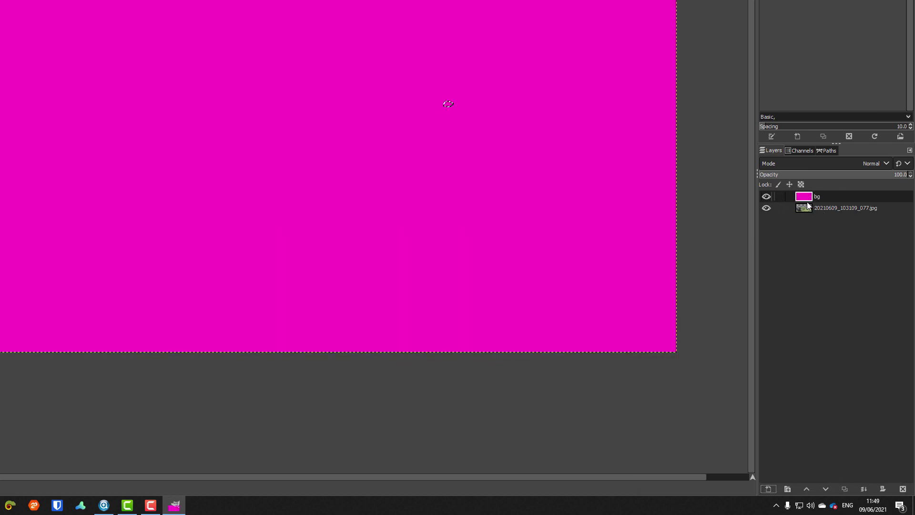
Move the bg layer below the panorama photo layer
left_click(825, 489)
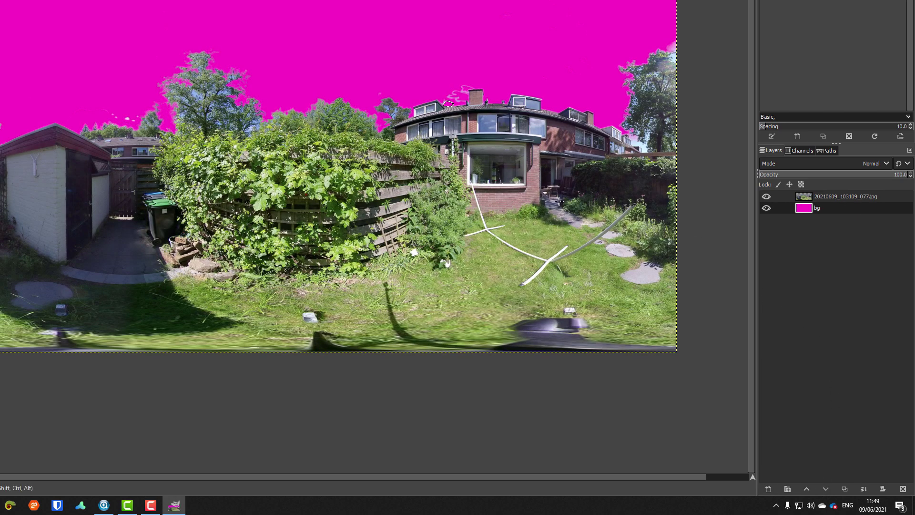
Examine the cutout edges along the rooflines, chimney and treetops against the magenta background for leftover sky
scroll(450, 166, "up", 3)
left_click_drag(446, 166, 287, 303)
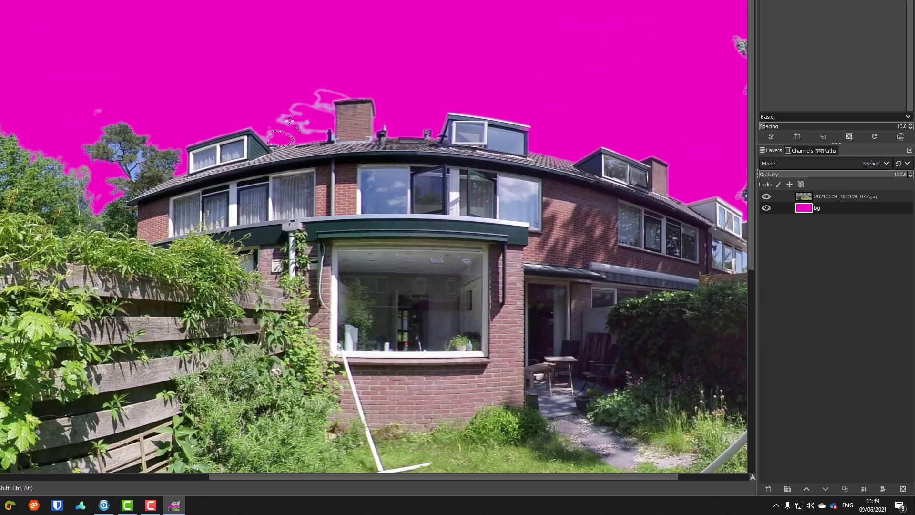
scroll(210, 167, "left", 2)
scroll(211, 167, "up", 1)
scroll(183, 147, "left", 5)
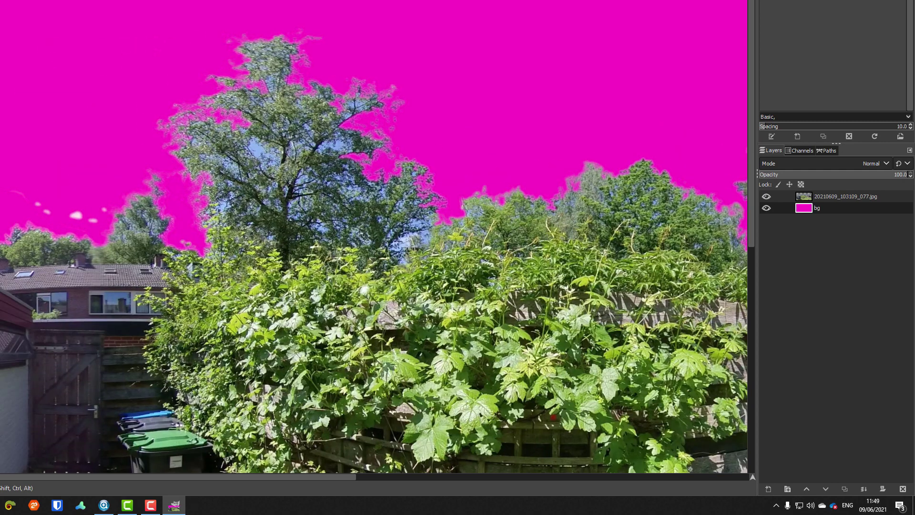
scroll(75, 155, "left", 5)
scroll(88, 229, "up", 3)
scroll(87, 229, "right", 15)
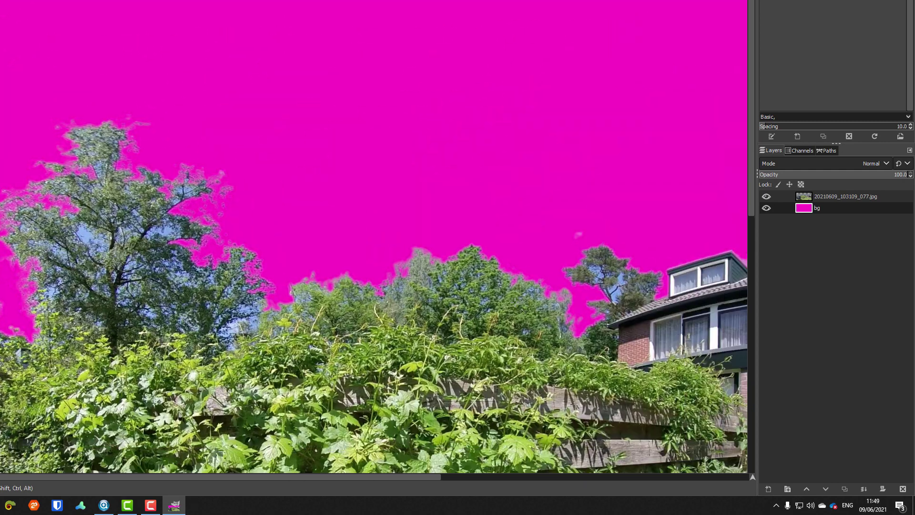
left_click_drag(552, 237, 285, 188)
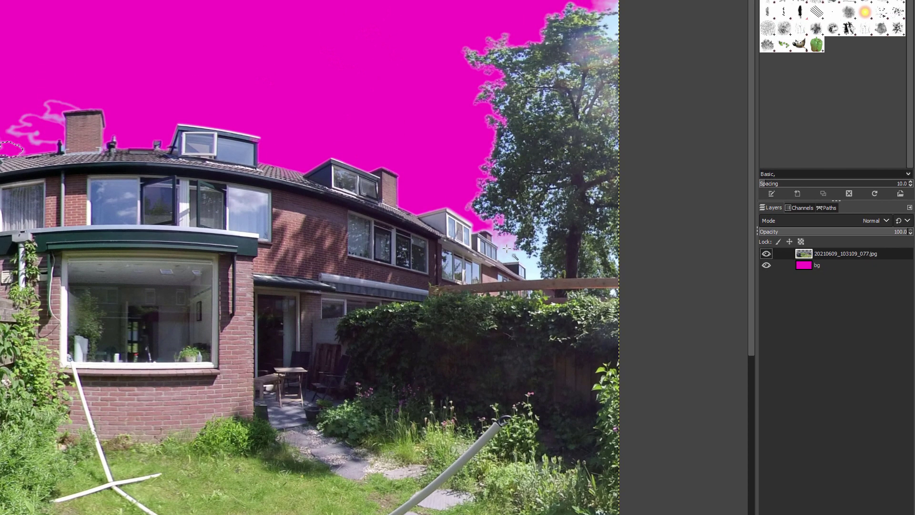
Fuzzy-select and delete the remaining blue sky between the row houses and the large tree, and clear the selection
mouse_move(506, 250)
left_mouse_down()
mouse_move(479, 241)
mouse_move(523, 246)
left_mouse_up()
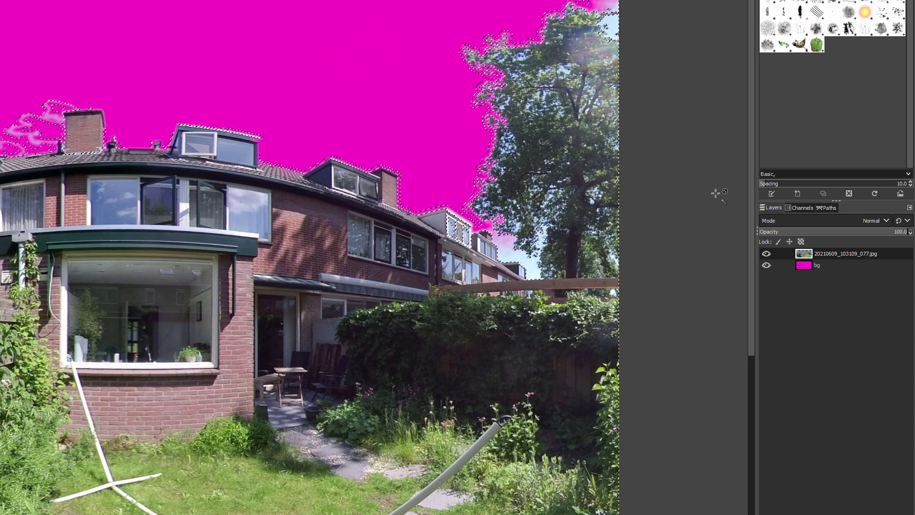
key("Delete")
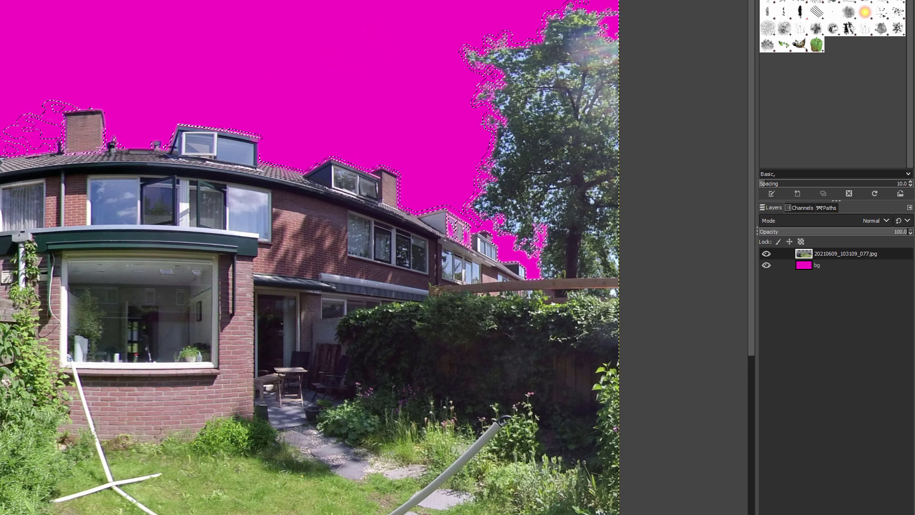
scroll(453, 253, "up", 4)
scroll(457, 185, "down", 2)
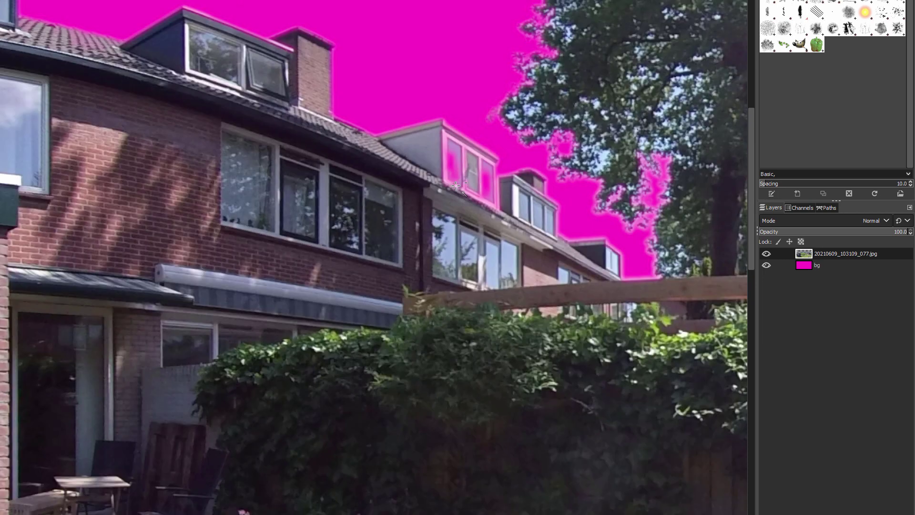
scroll(457, 186, "down", 2)
left_click_drag(151, 45, 250, 127)
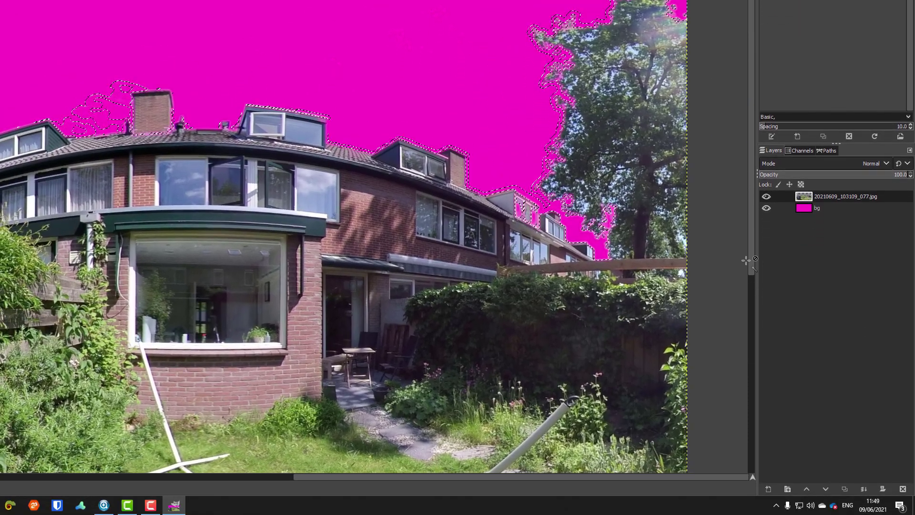
key("ctrl+shift+a")
Add a layer mask to the panorama photo layer that takes over the layer's existing transparency
left_click(810, 197)
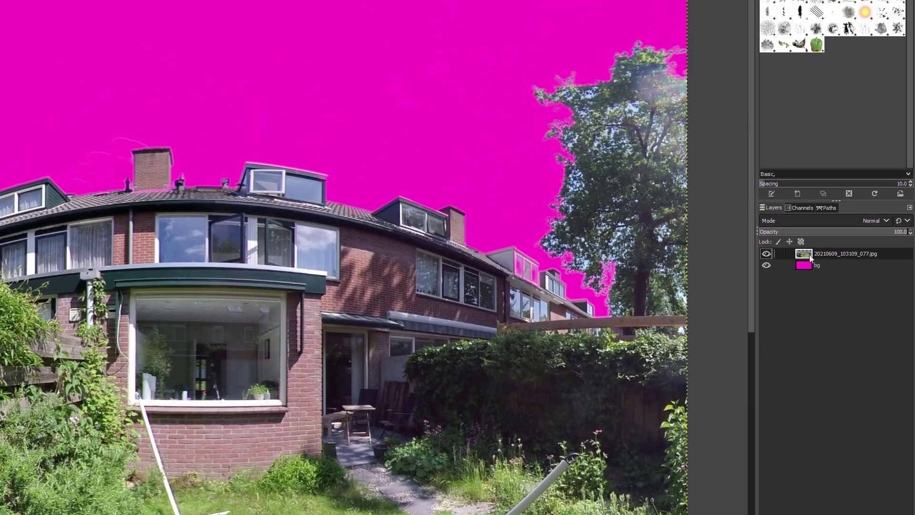
right_click(809, 250)
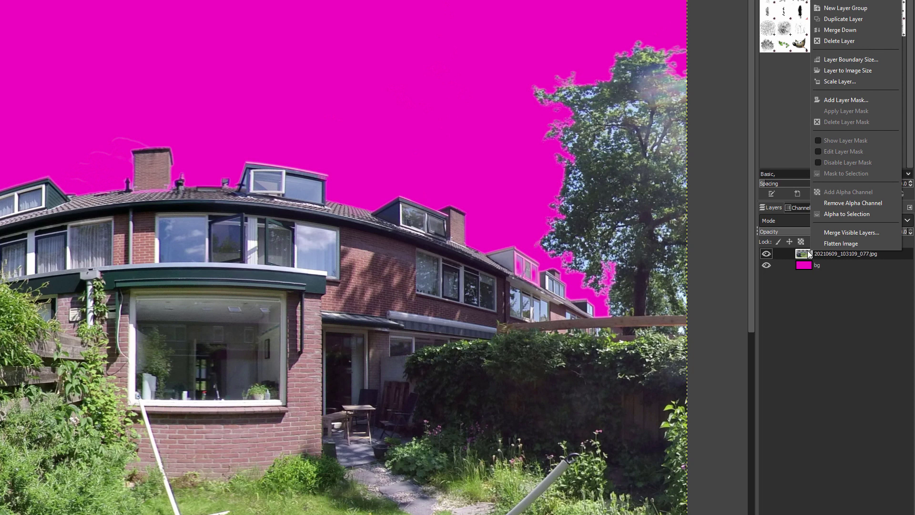
left_click(804, 275)
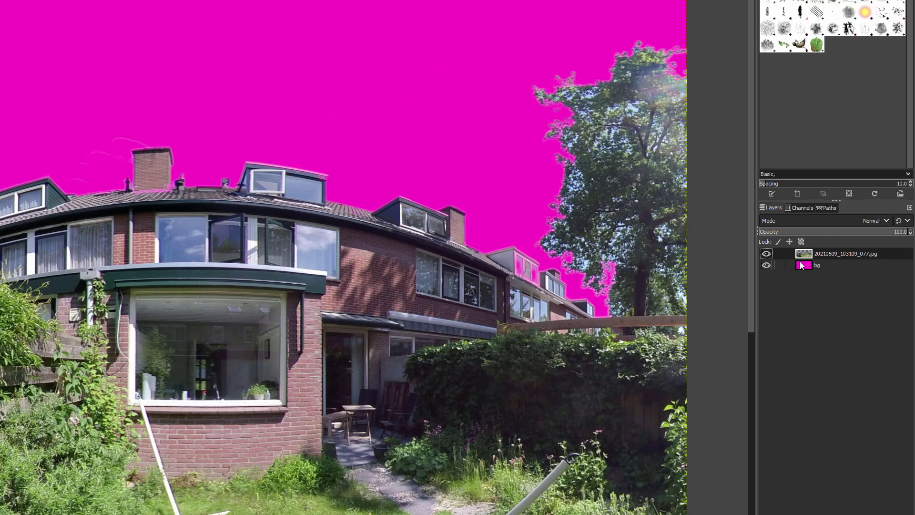
right_click(800, 258)
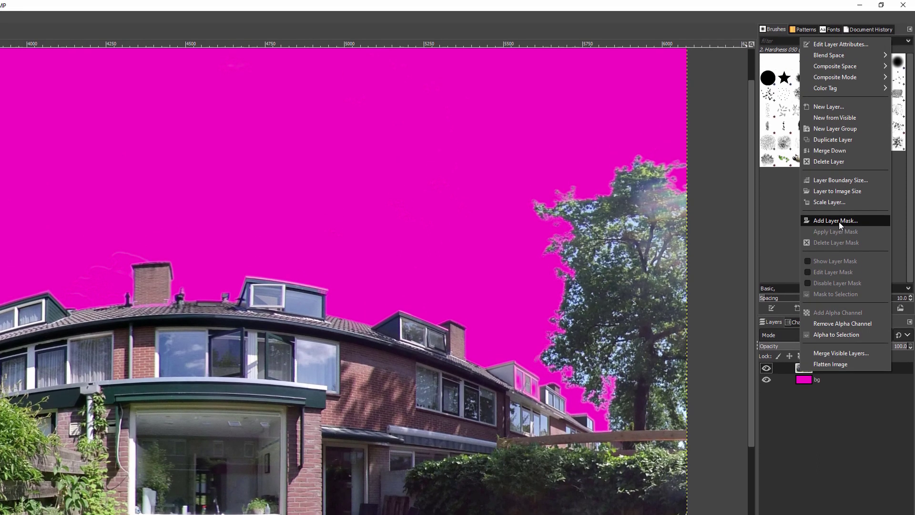
left_click(839, 107)
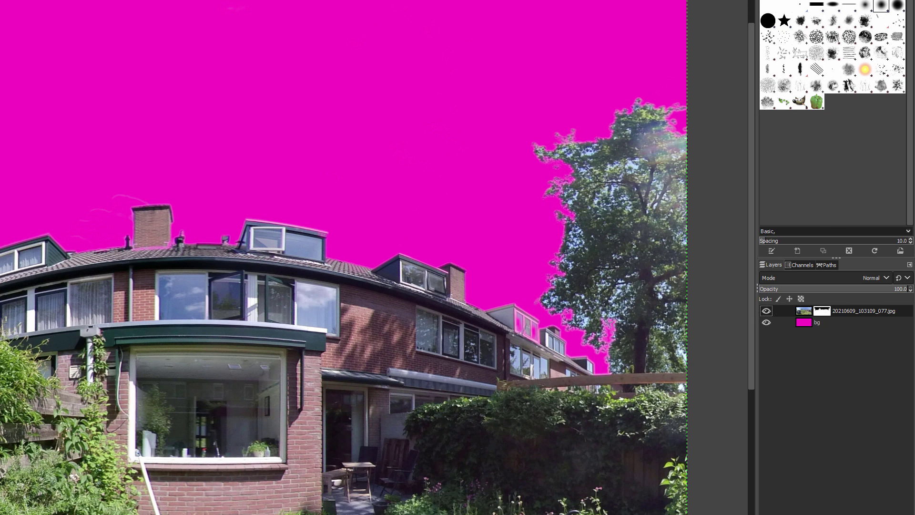
Choose the Paintbrush with black as foreground color to refine the mask around the chimney
scroll(118, 317, "up", 3, "ctrl")
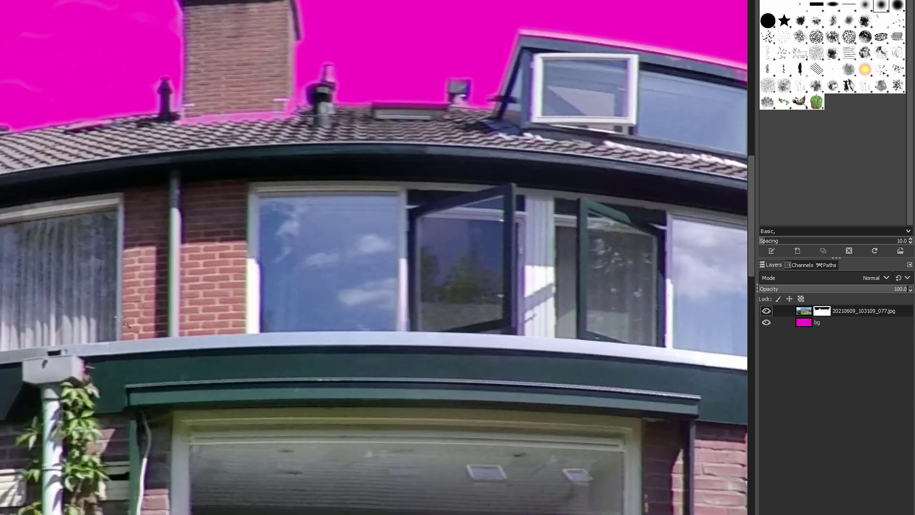
left_click_drag(180, 229, 228, 489)
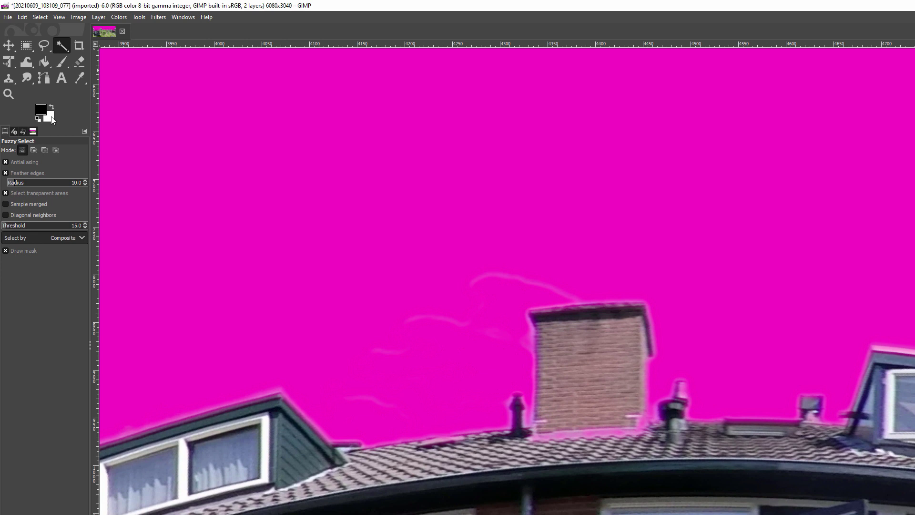
left_click(60, 64)
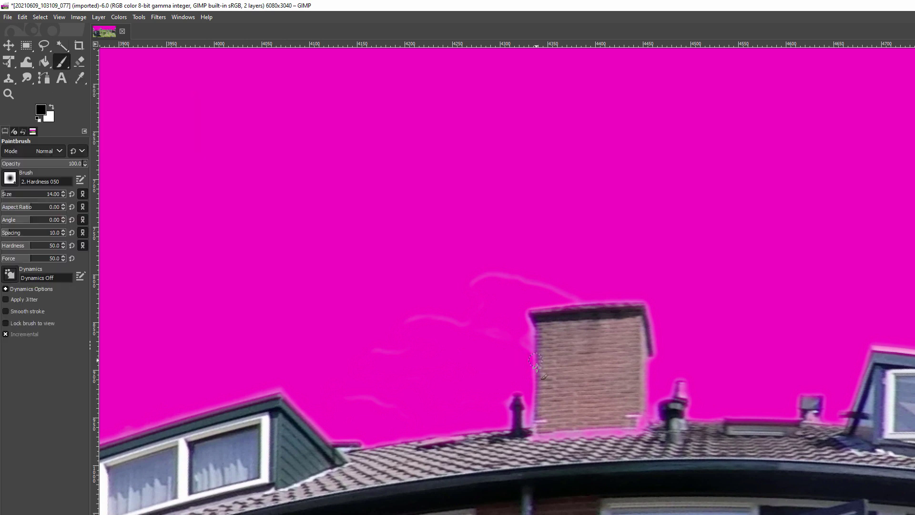
Try a black brush stroke on the mask over the chimney bricks and undo it
left_click(575, 363)
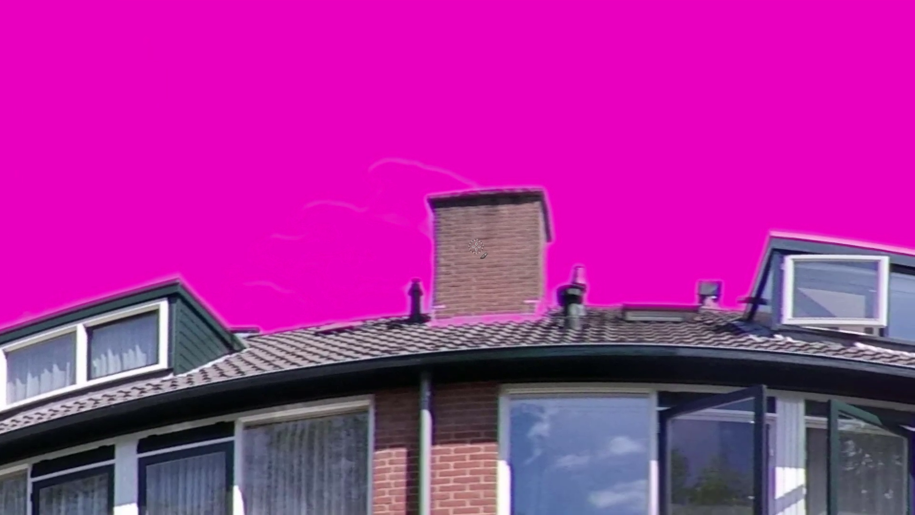
left_click_drag(475, 248, 470, 265)
key("ctrl+z")
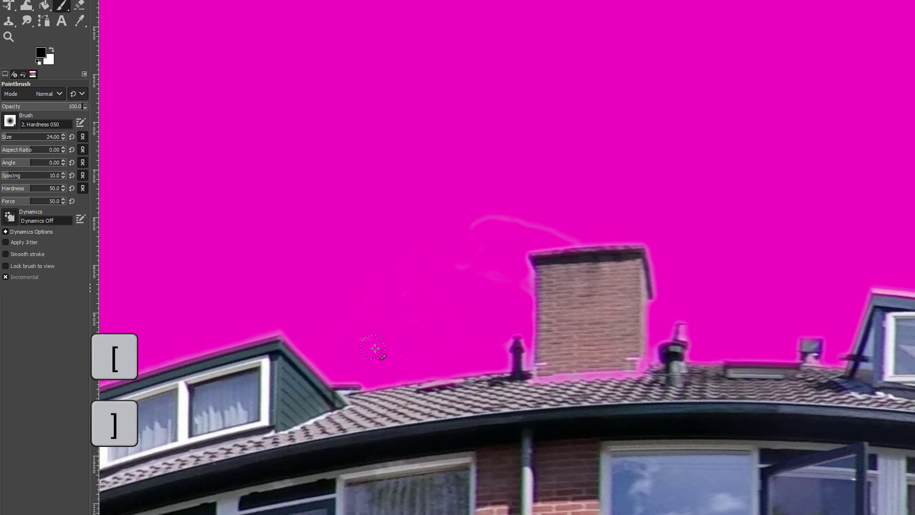
Paint black on the mask with a size 24 brush over the leftover cloud wisps beside the chimney
left_click_drag(466, 220, 574, 235)
left_click_drag(498, 287, 525, 284)
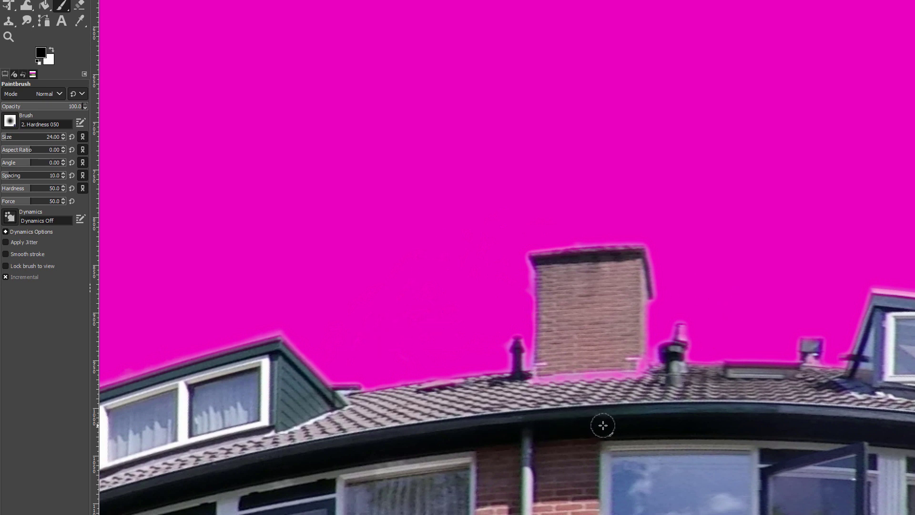
Restore the light strip at the chimney's base by painting white on the mask, and swap the foreground color back to black
scroll(585, 386, "up", 4)
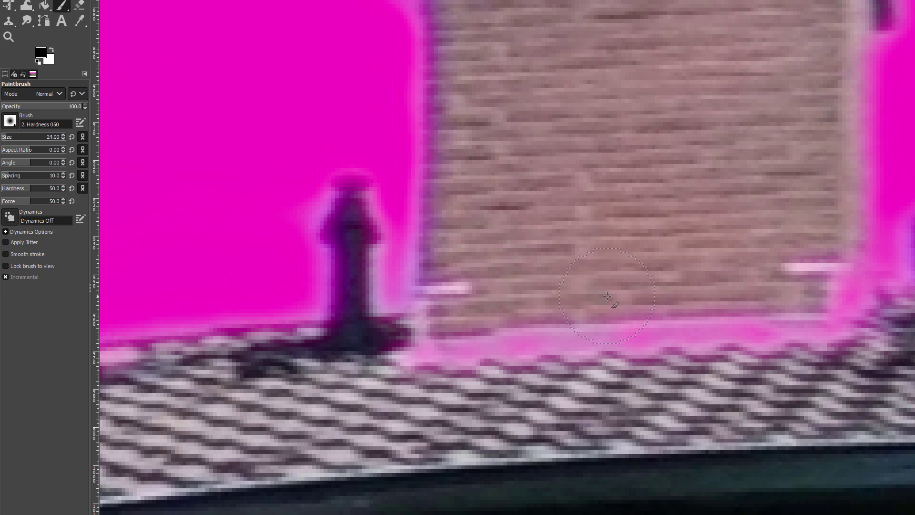
key("x")
key("x")
key("x")
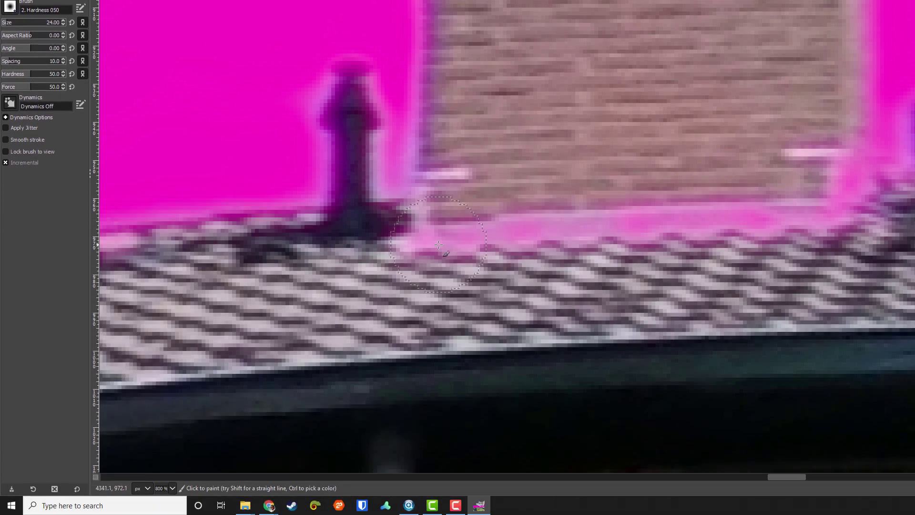
left_click(438, 359)
mouse_move(405, 229)
left_mouse_down()
mouse_move(396, 227)
mouse_move(476, 233)
mouse_move(834, 217)
mouse_move(838, 188)
mouse_move(811, 149)
mouse_move(826, 113)
mouse_move(861, 218)
mouse_move(884, 206)
left_mouse_up()
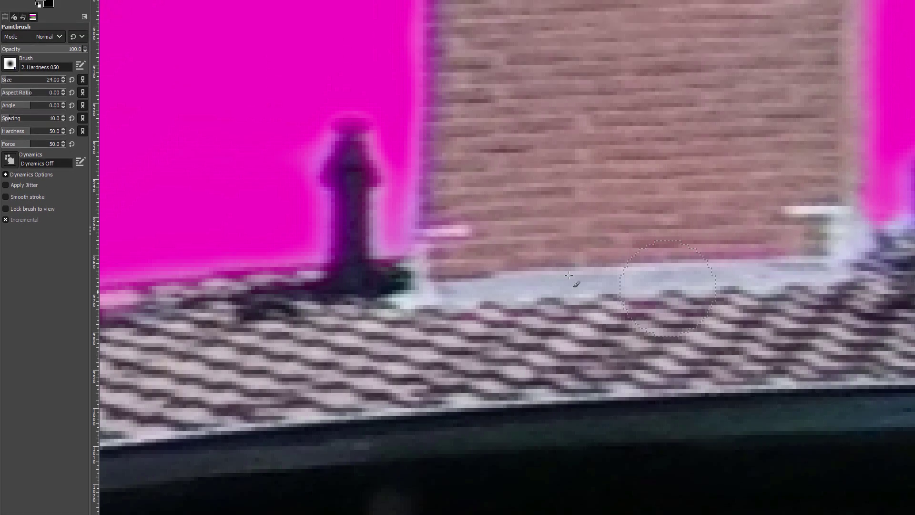
key("x")
scroll(689, 127, "up", 3)
scroll(684, 168, "down", 2)
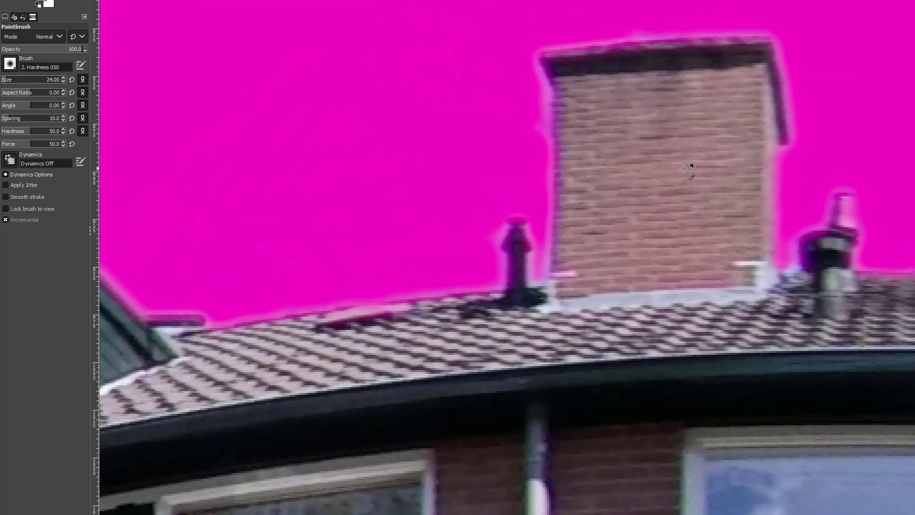
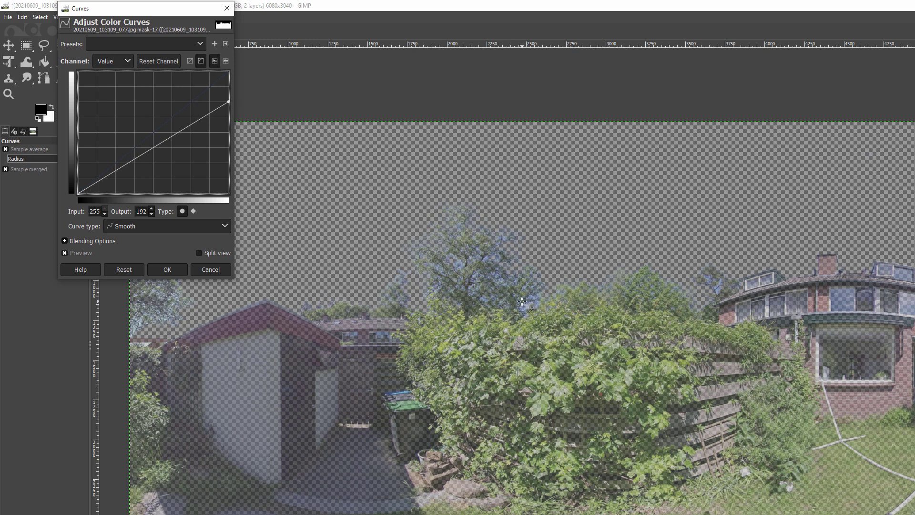
Darken the panorama layer itself instead of its mask with Curves, lowering the white endpoint to about 180 and bending the midpoint 129 to 51
left_click(210, 275)
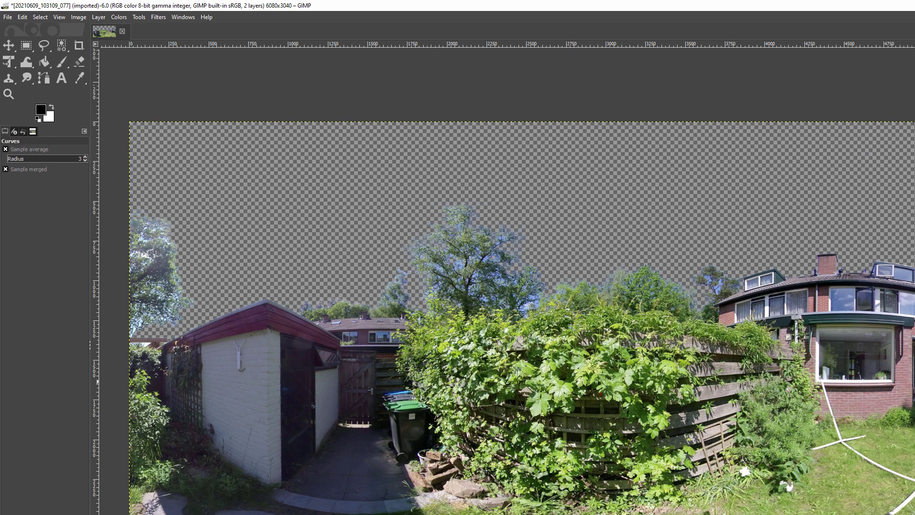
left_click(82, 19)
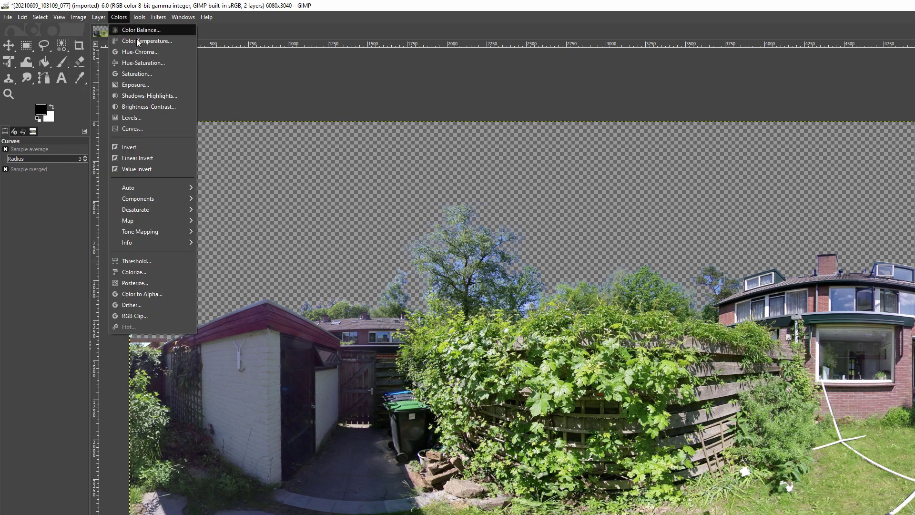
left_click(136, 129)
left_click_drag(222, 78, 229, 108)
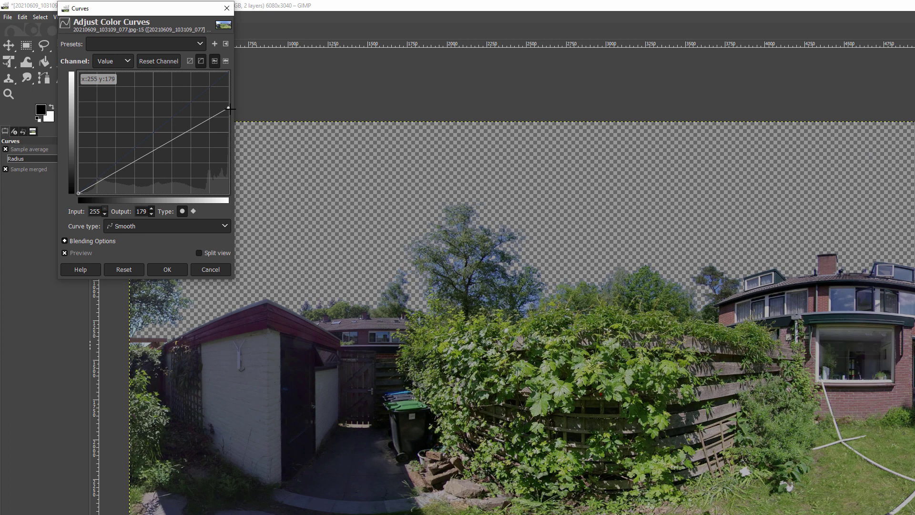
left_click(136, 161)
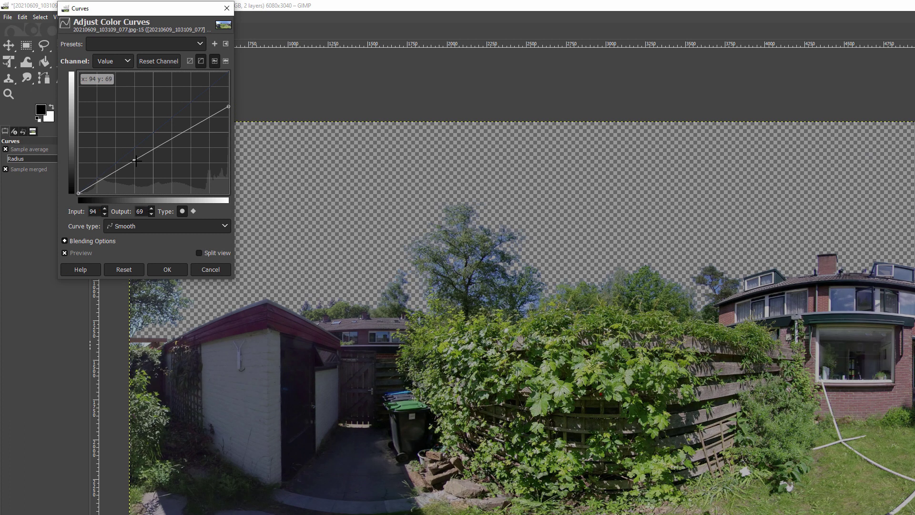
left_click_drag(136, 161, 154, 169)
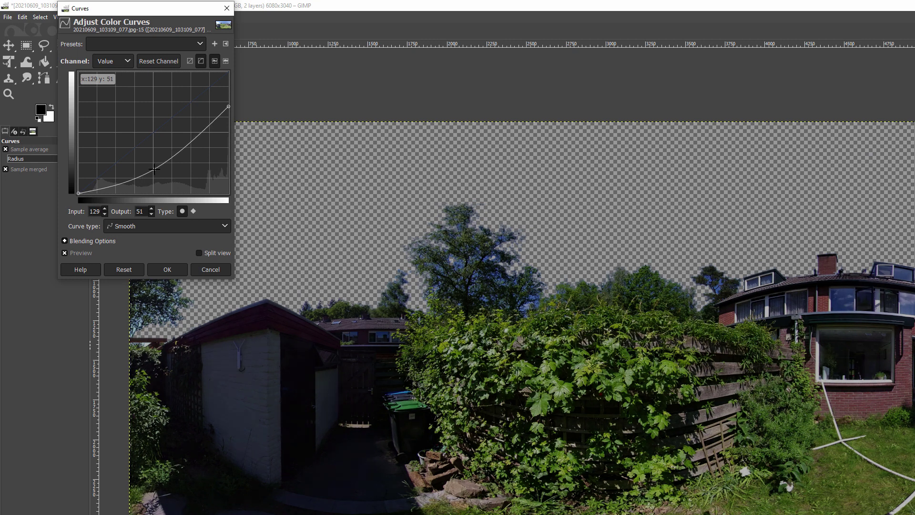
left_click(167, 270)
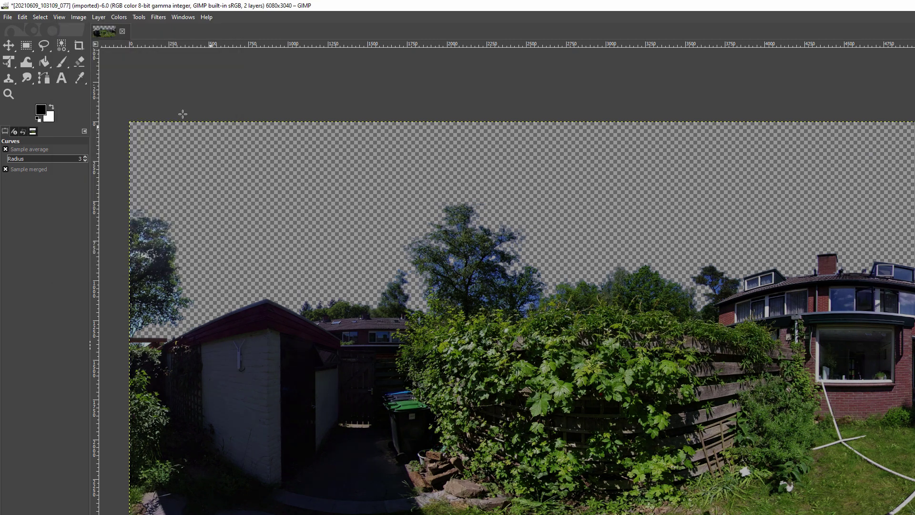
Reduce the panorama layer's saturation to a scale of 0.500
left_click(114, 19)
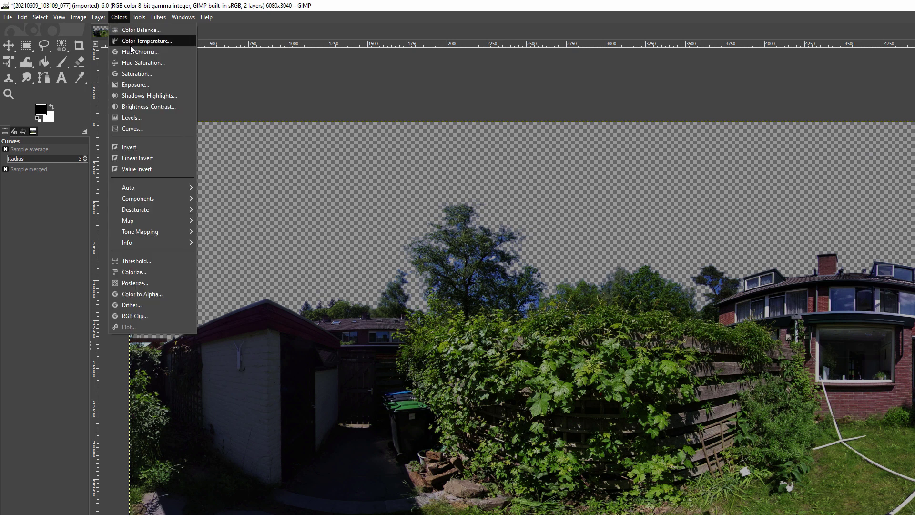
left_click(142, 74)
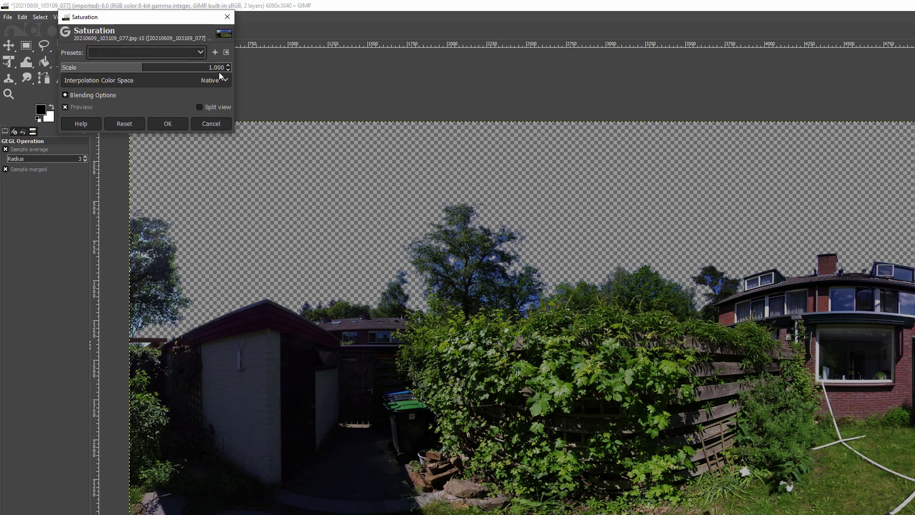
left_click_drag(144, 72, 100, 72)
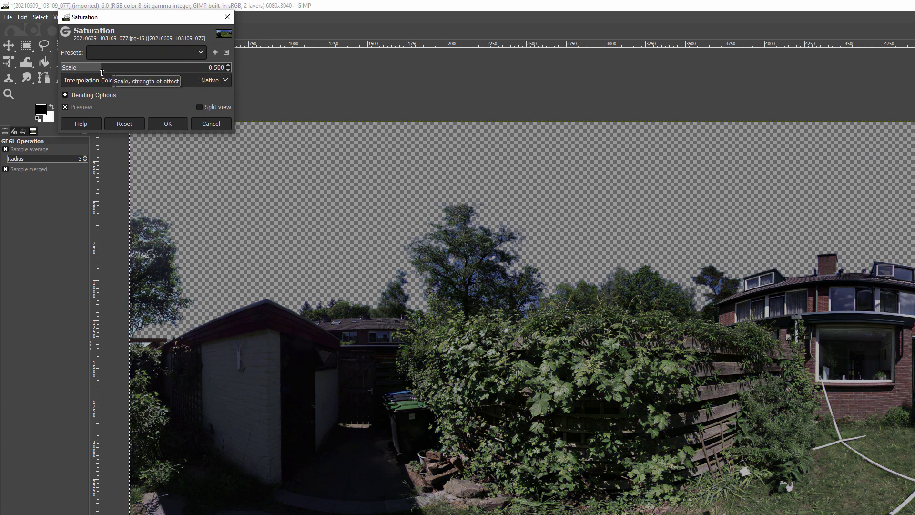
left_click(173, 122)
Shift the panorama layer's color temperature toward a cold blue, with the intended temperature at 4123
left_click(119, 17)
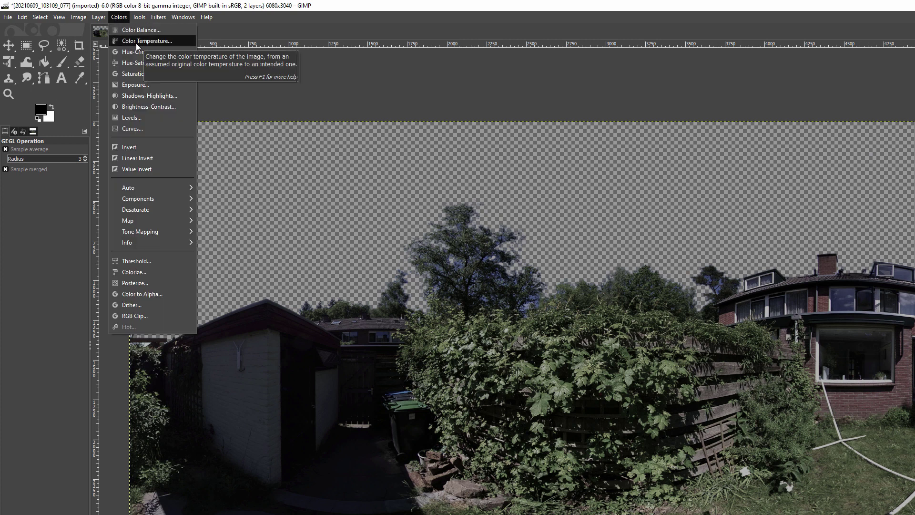
left_click(137, 43)
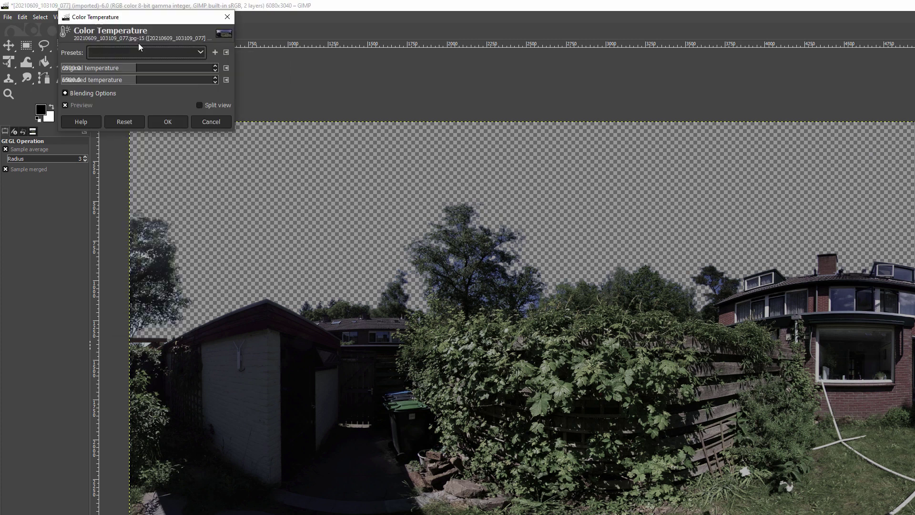
left_click(134, 79)
left_click_drag(135, 81, 104, 93)
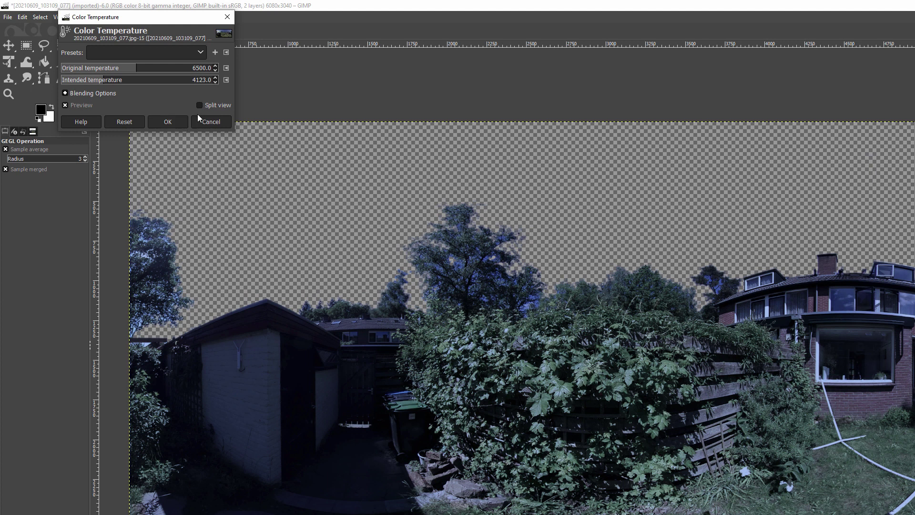
left_click(166, 122)
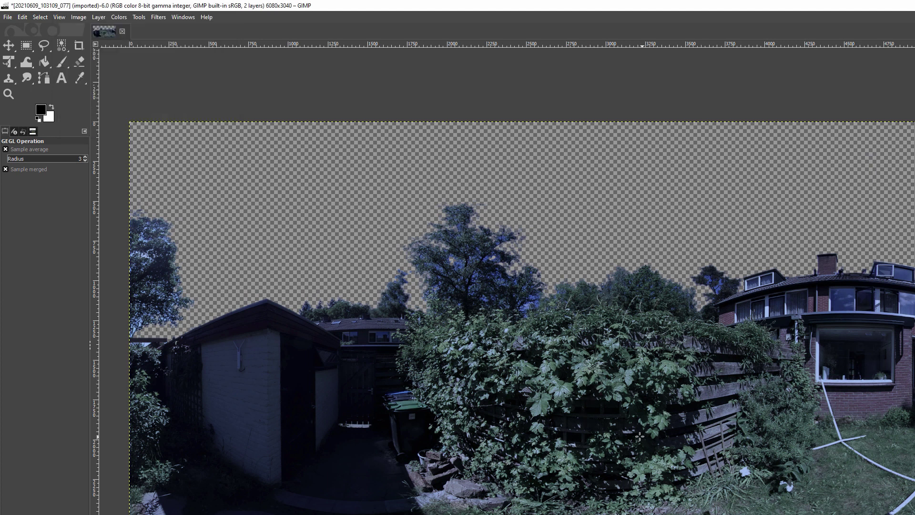
Set the foreground color to the blue stored in the color history for retouching the dark red spot among the leaves
scroll(640, 436, "up", 5)
scroll(469, 245, "up", 2)
left_click_drag(470, 244, 546, 490)
scroll(519, 462, "up", 1)
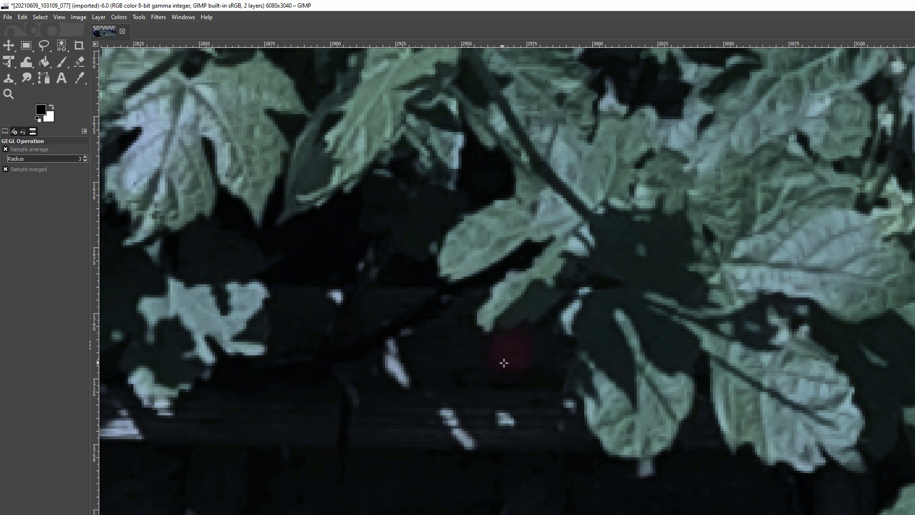
left_click(41, 110)
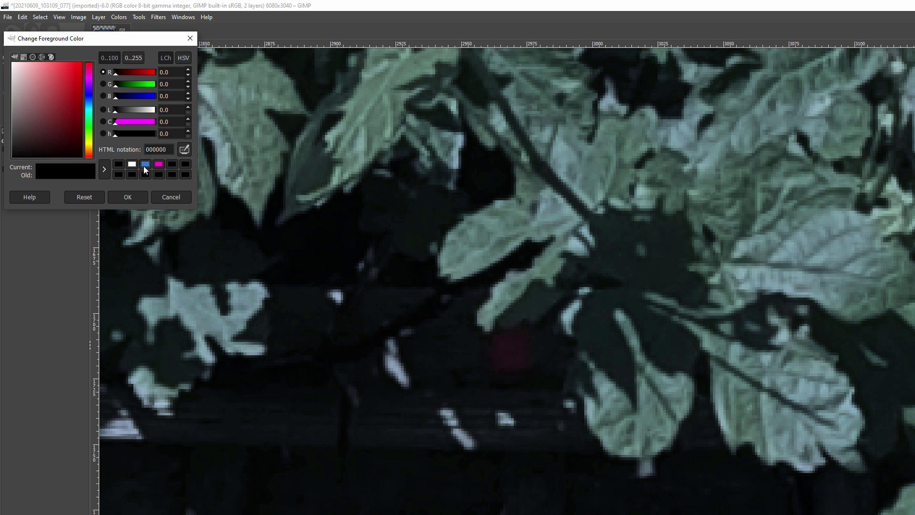
left_click(145, 164)
left_click(138, 199)
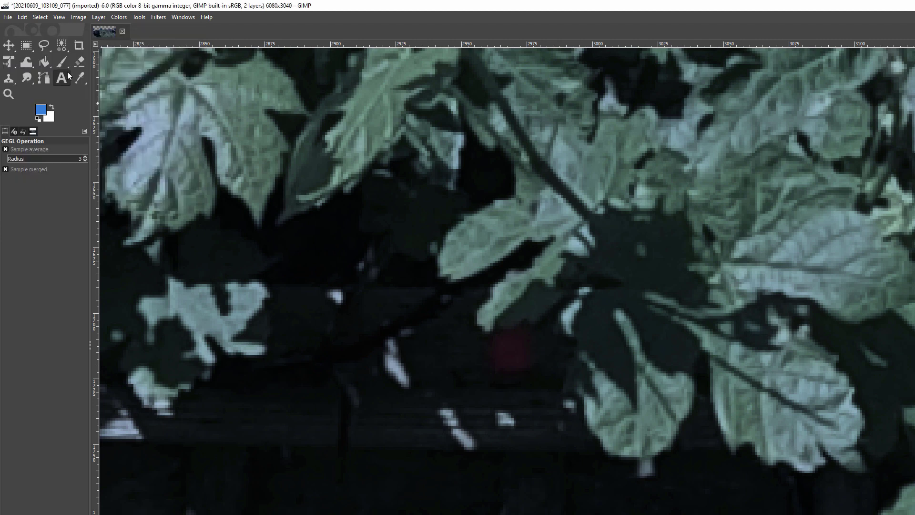
Paint a blue oval over the dark red spot below the leaves with the Paintbrush at size 17
scroll(501, 348, "up", 2)
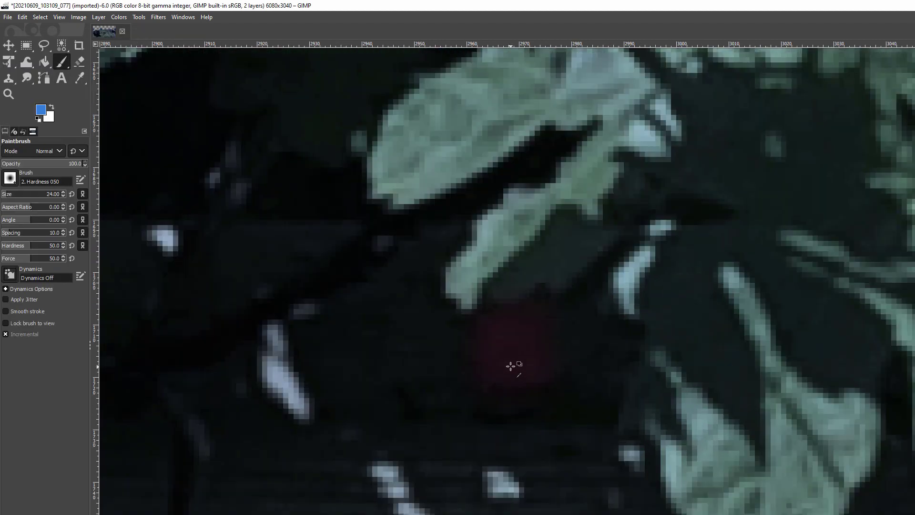
key("bracketleft")
key("bracketleft")
key("bracketleft")
key("bracketleft")
key("bracketleft")
key("bracketleft")
key("bracketleft")
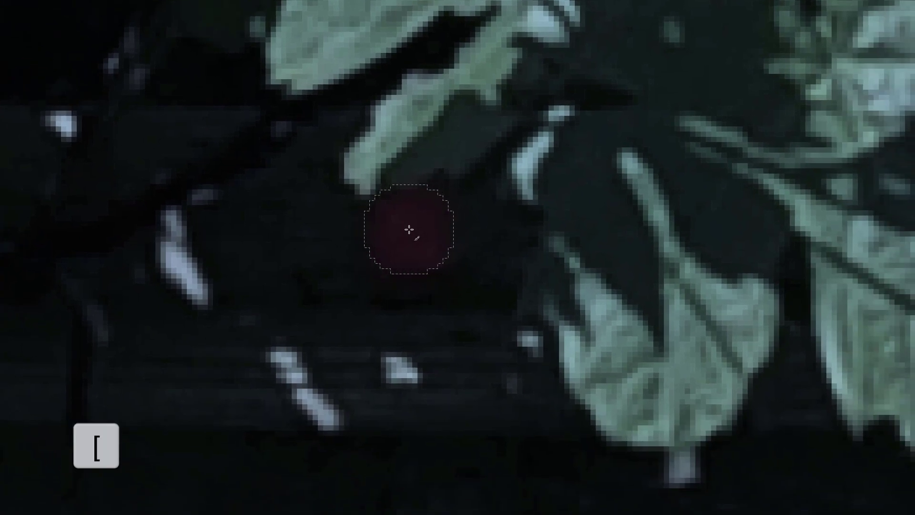
left_click(508, 333)
left_click(407, 220)
left_click(407, 221)
left_click(407, 231)
left_click(408, 238)
left_click(409, 248)
scroll(388, 242, "down", 7)
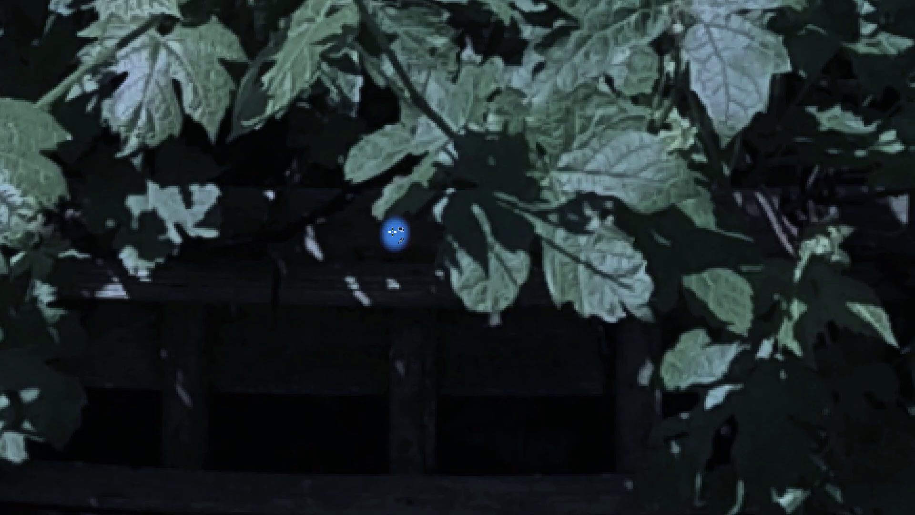
scroll(361, 200, "down", 1)
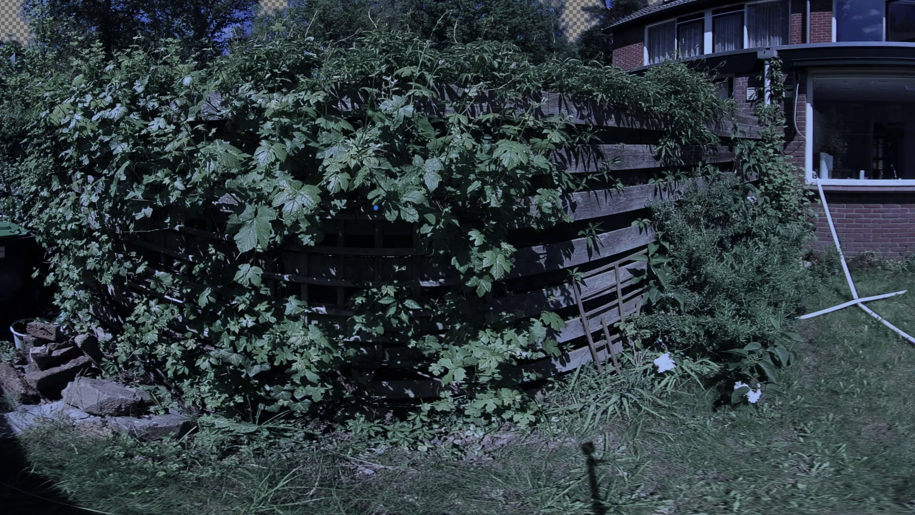
left_click_drag(286, 188, 357, 179)
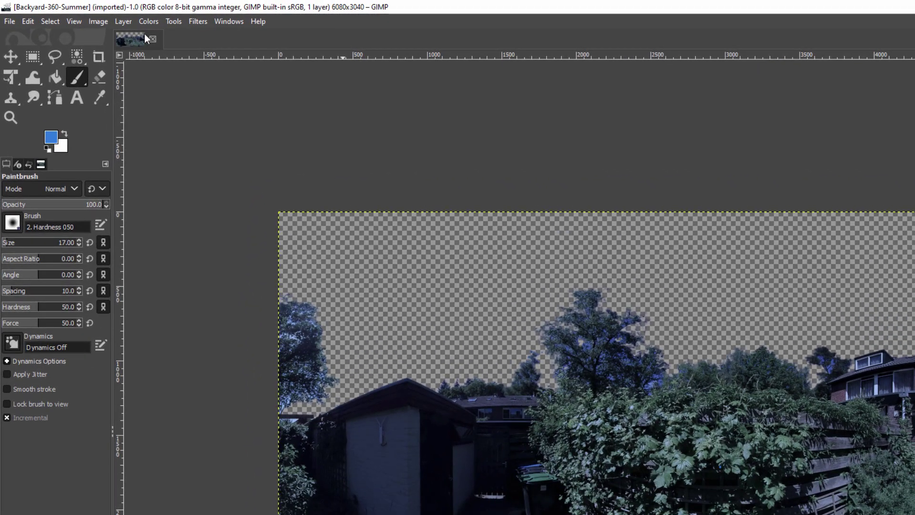
left_click(95, 21)
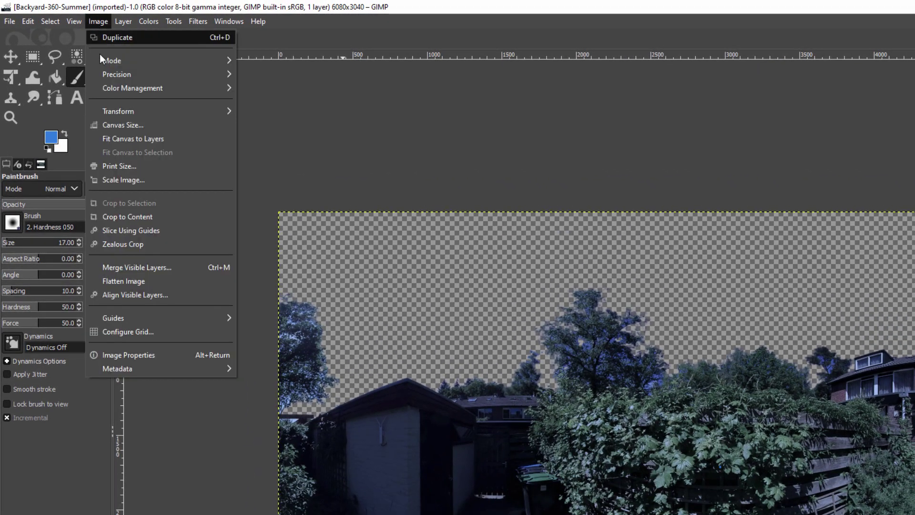
left_click(138, 179)
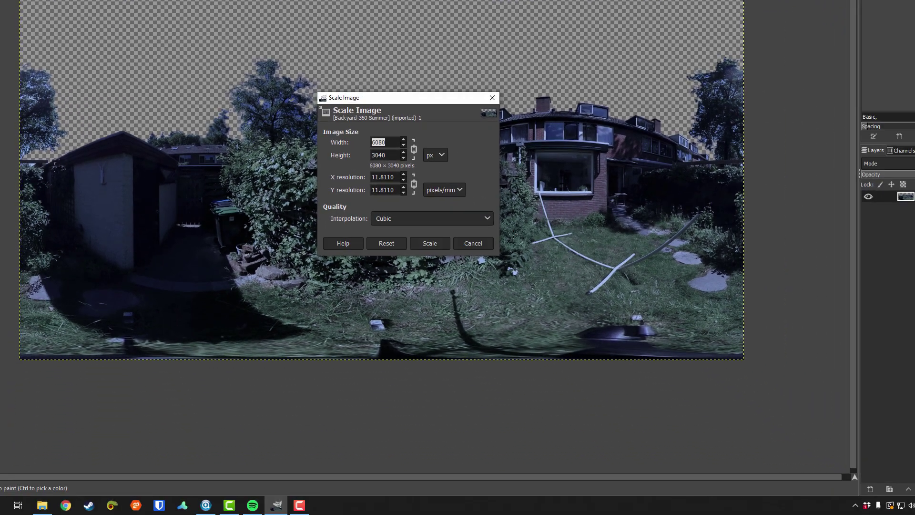
left_click(579, 331)
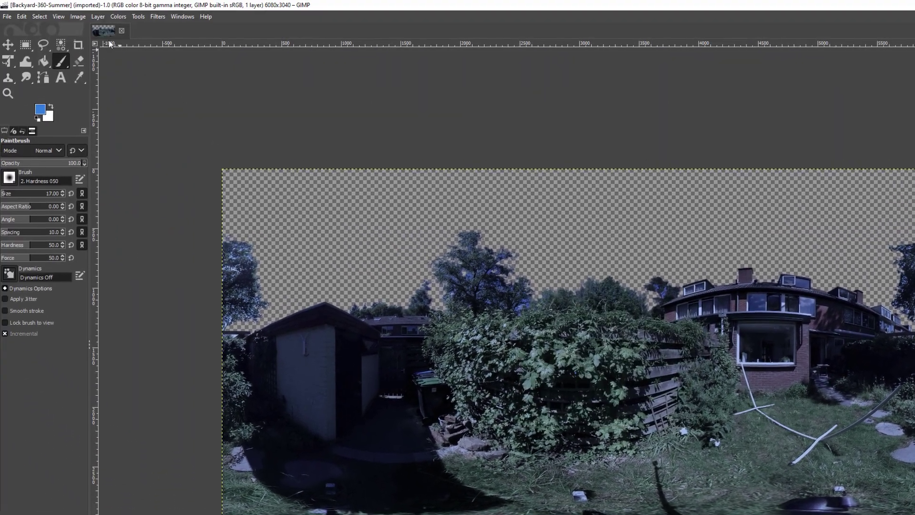
Scale the Backyard-360-Summer image down to a width of 3040 px with the aspect ratio linked
left_click(83, 17)
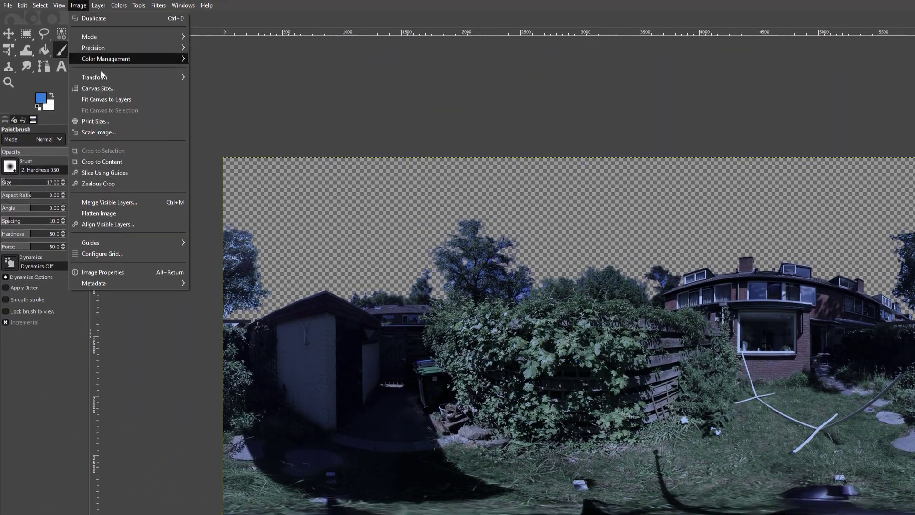
left_click(109, 86)
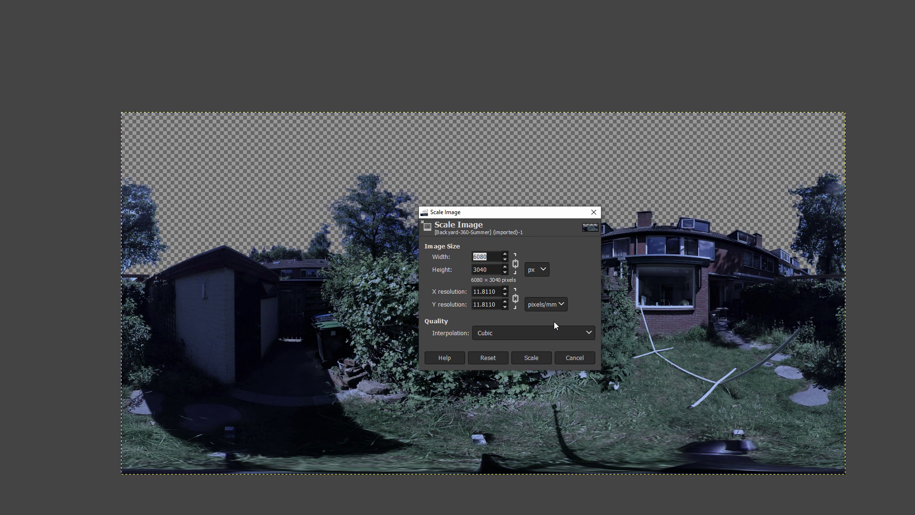
type("3040")
key("Tab")
left_click(529, 358)
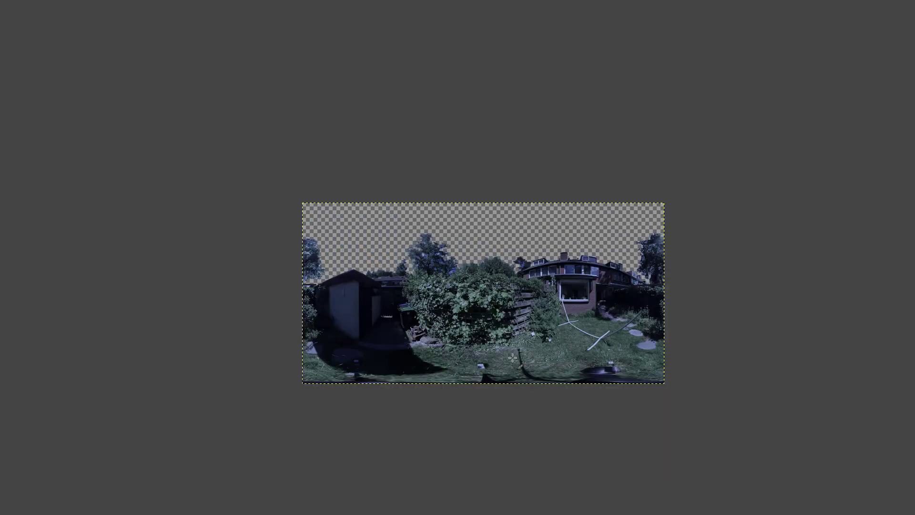
scroll(551, 309, "up", 2)
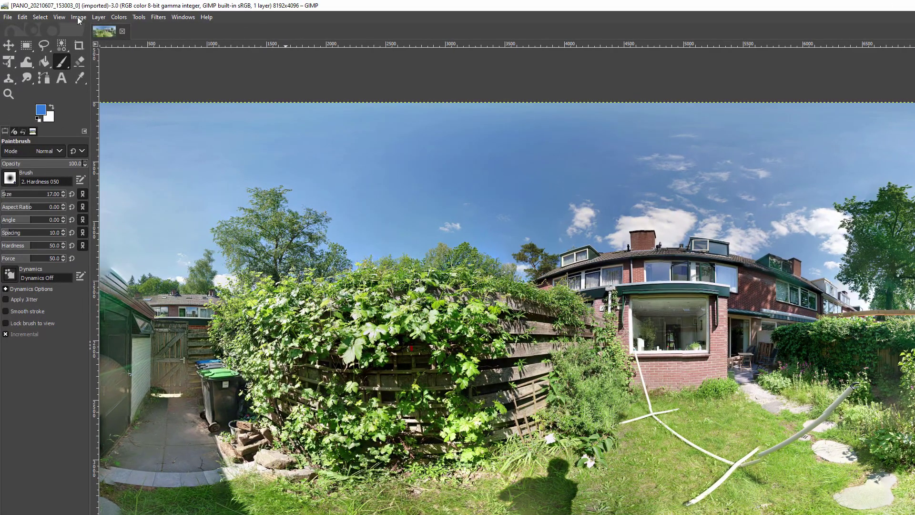
Open the Scale Image settings for the PANO_20210607_153003_0 panorama
left_click(59, 12)
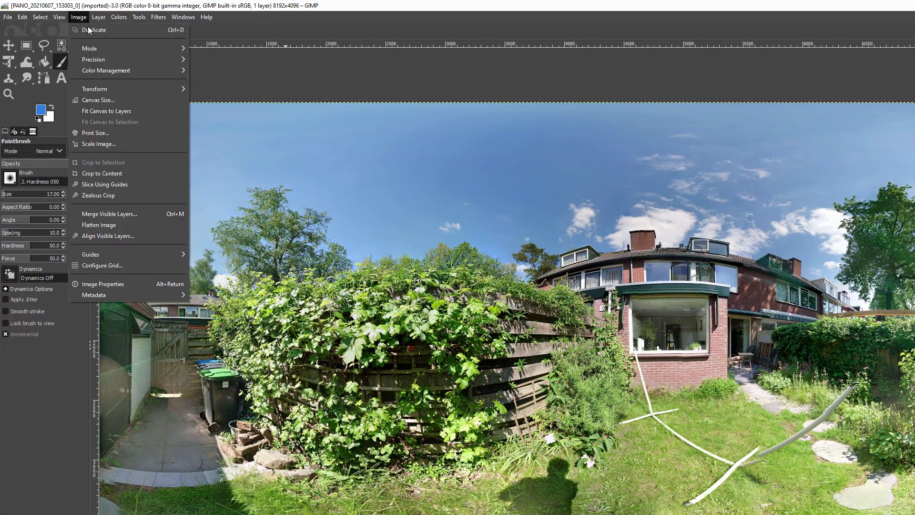
left_click(103, 146)
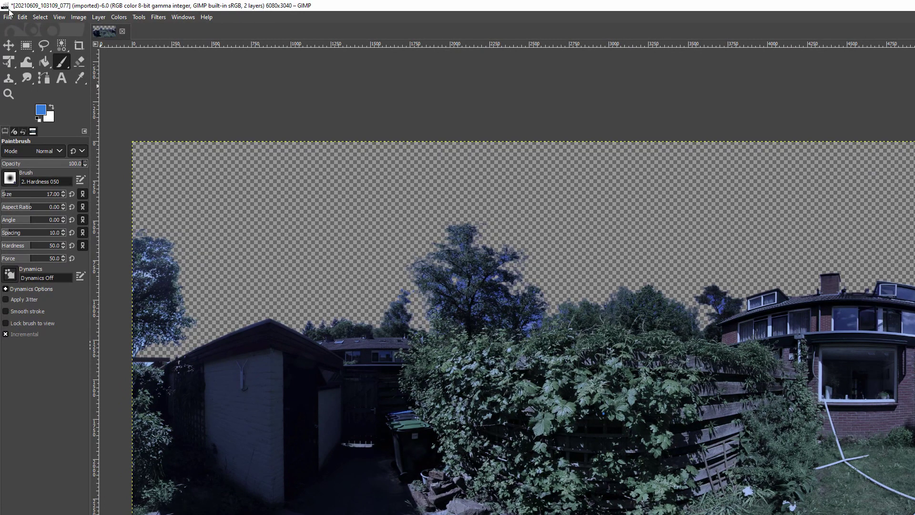
Start exporting the night panorama and choose PNG image as the export file type
left_click(2, 16)
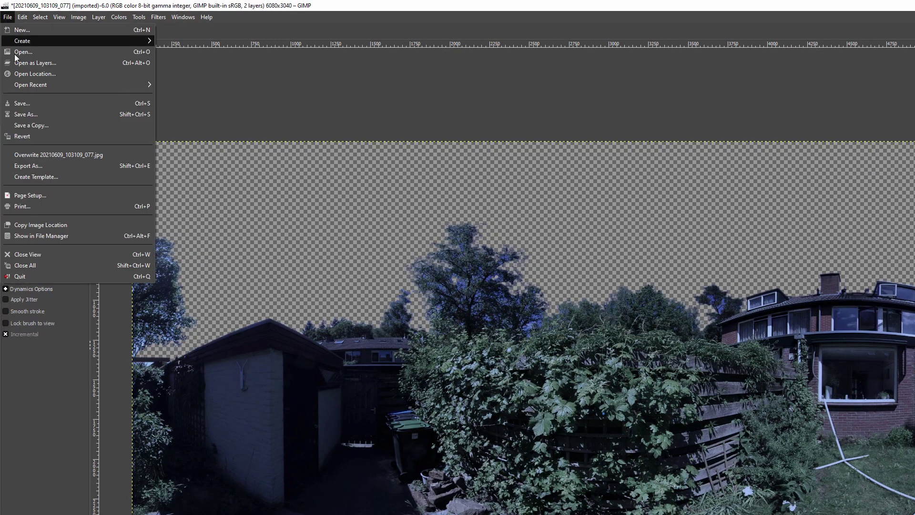
left_click(24, 165)
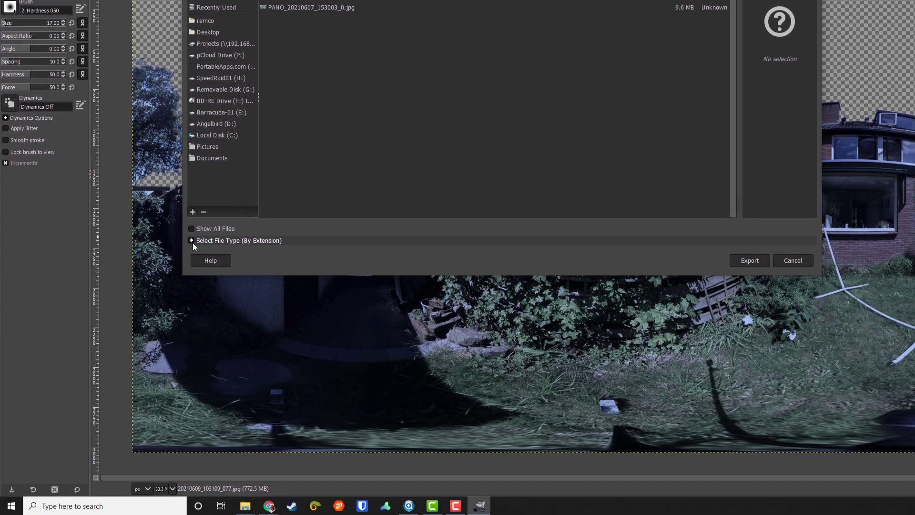
left_click(192, 413)
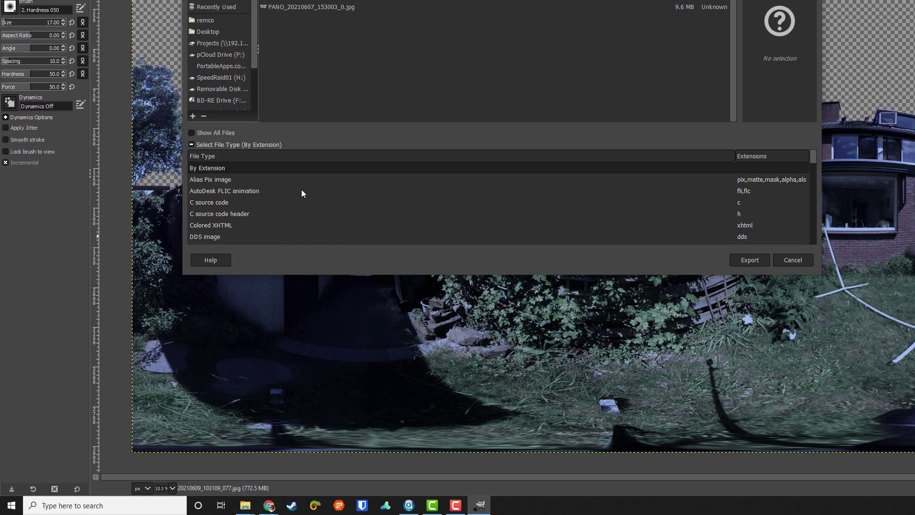
scroll(324, 186, "down", 5)
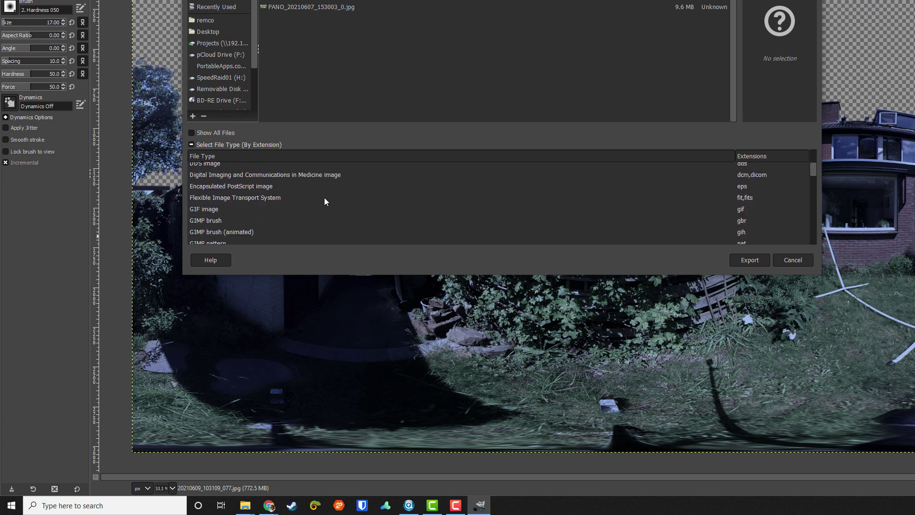
type("p")
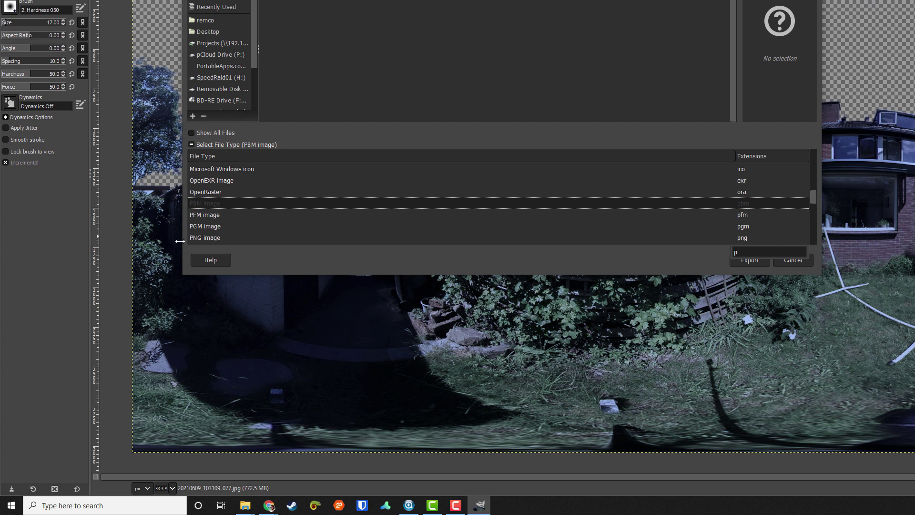
left_click(203, 237)
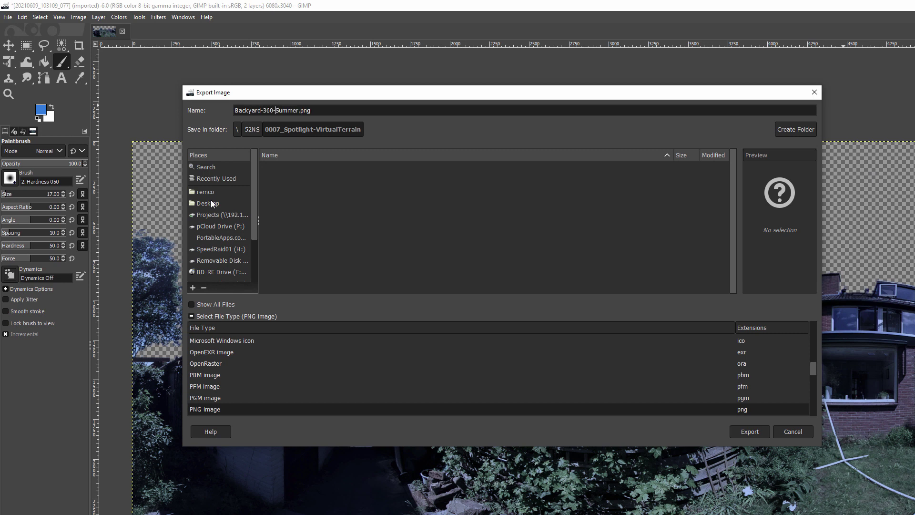
Export the panorama to the Desktop as Backyard-360-Summer.png with the offered PNG settings
left_click(219, 202)
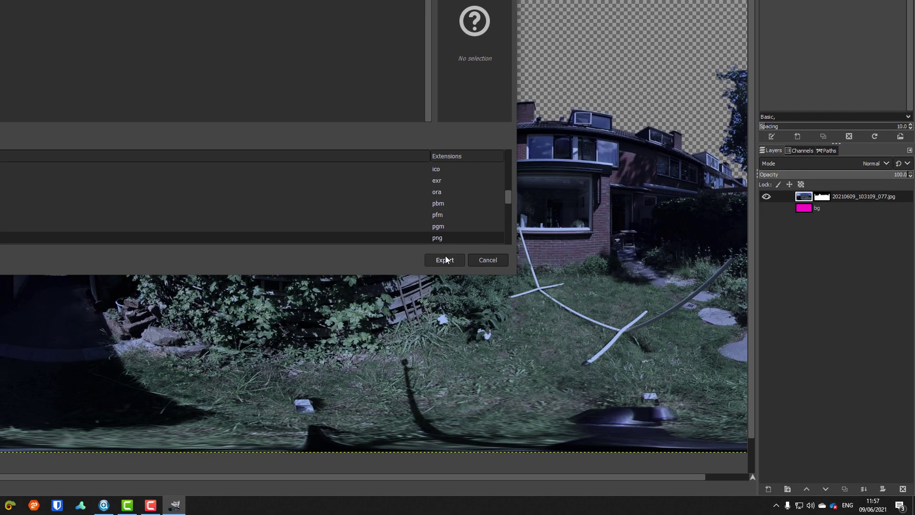
left_click(750, 431)
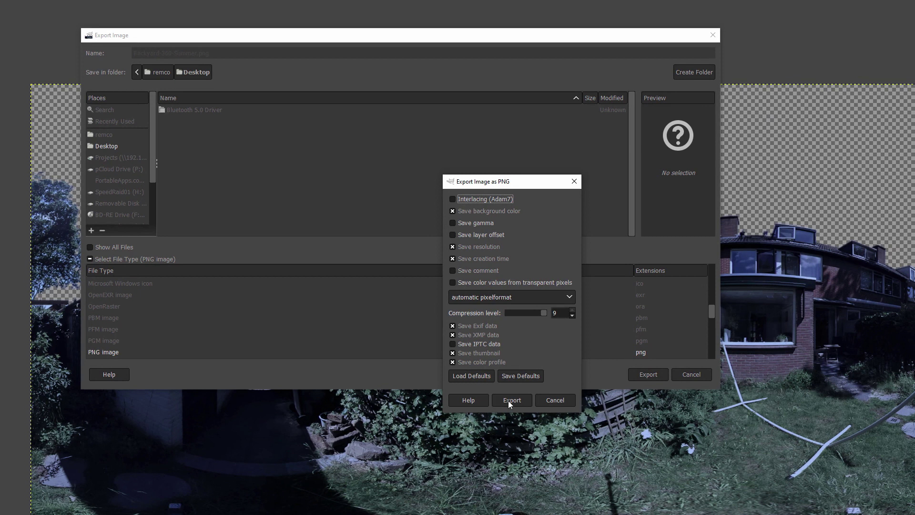
left_click(411, 342)
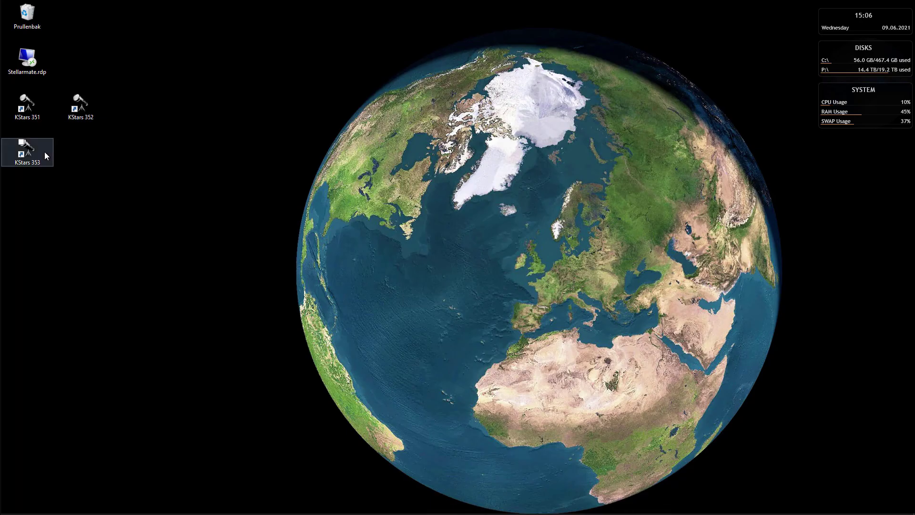
Switch to KStars and bring the sky above the western horizon into view
left_click(50, 151)
double_click(36, 150)
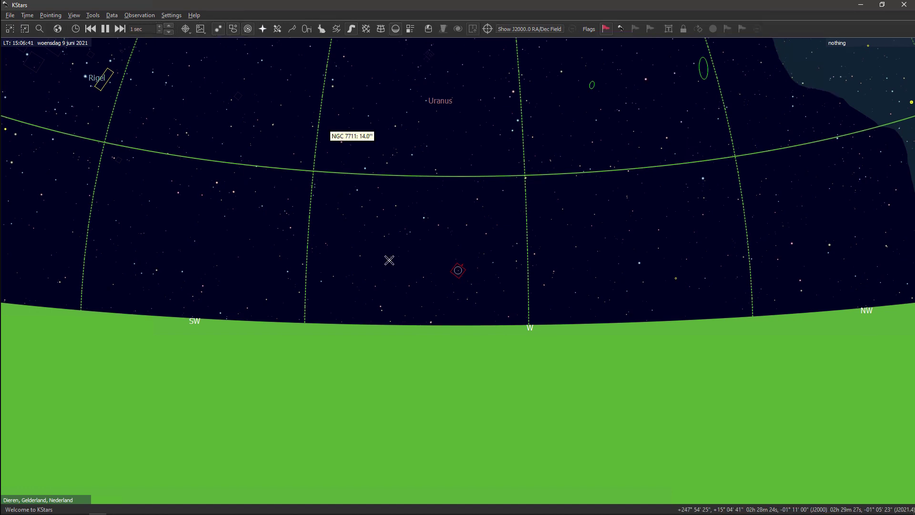
left_click_drag(458, 130, 445, 370)
left_click_drag(431, 202, 426, 147)
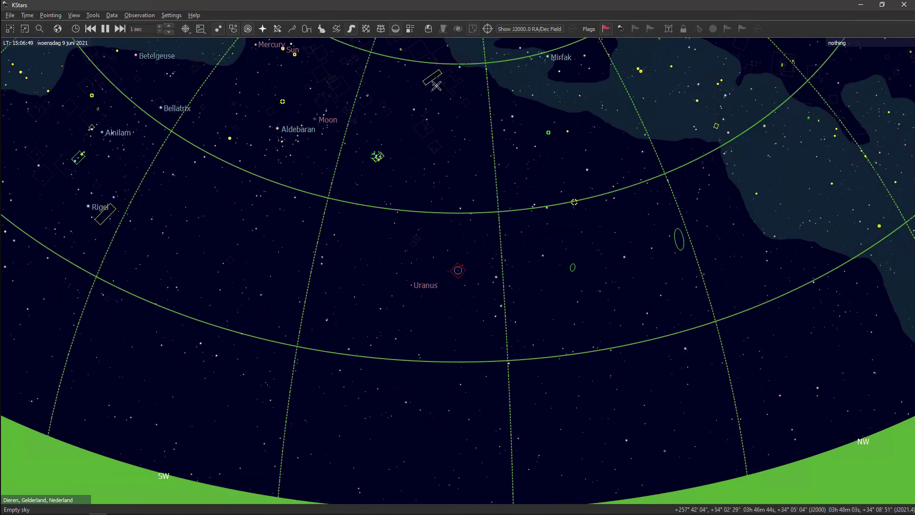
Enable Show Terrain in the Terrain section of the KStars configuration
left_click(171, 15)
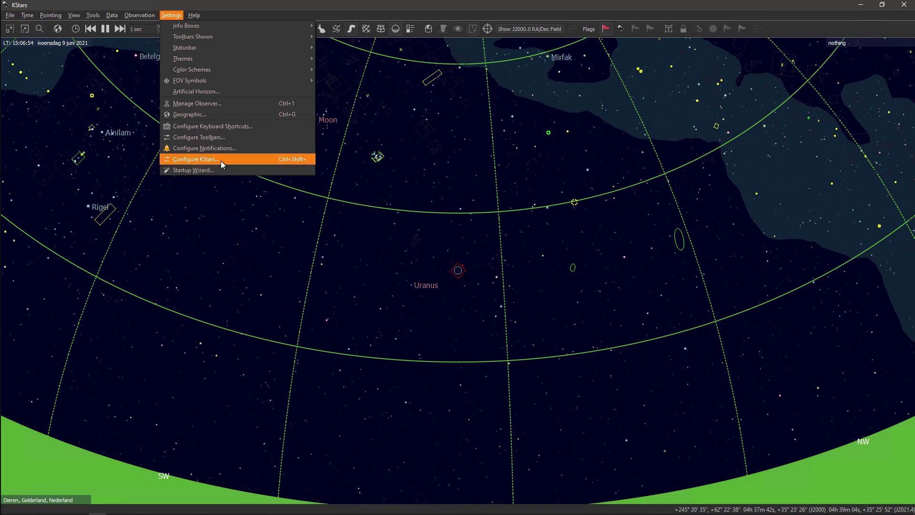
left_click(221, 160)
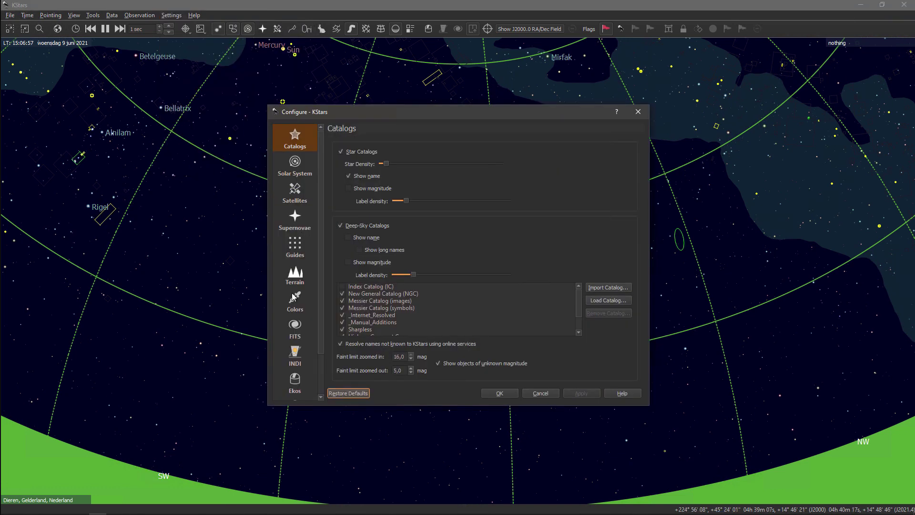
left_click(293, 276)
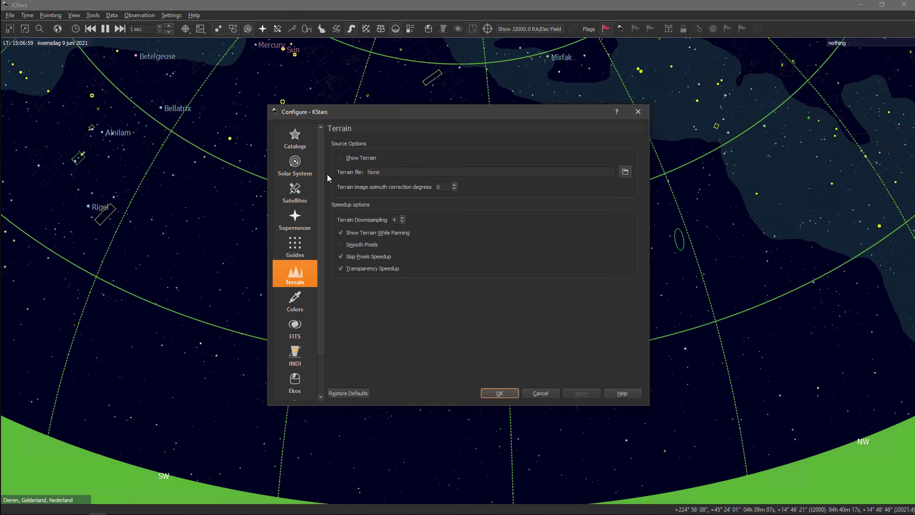
left_click(351, 158)
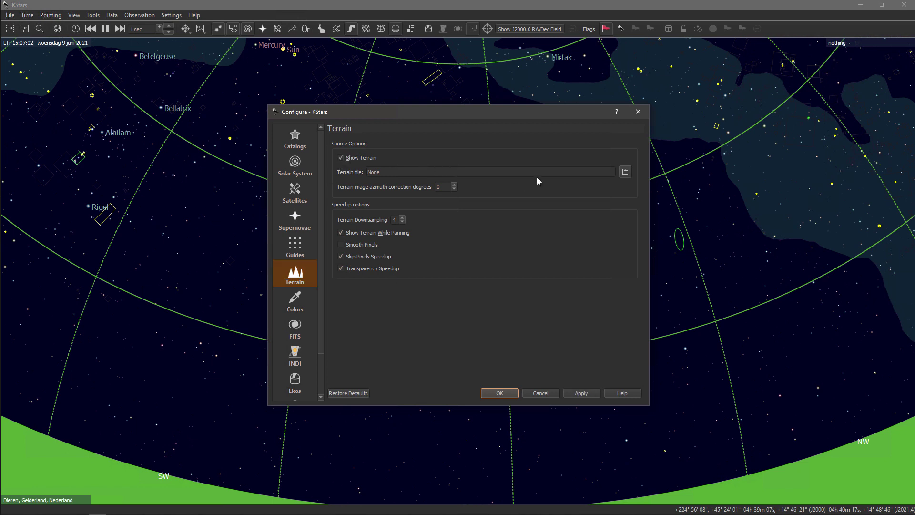
Browse for the terrain file and copy Backyard_360_Summer.png from the Documents folder into the kstars terrain folder
left_click(625, 172)
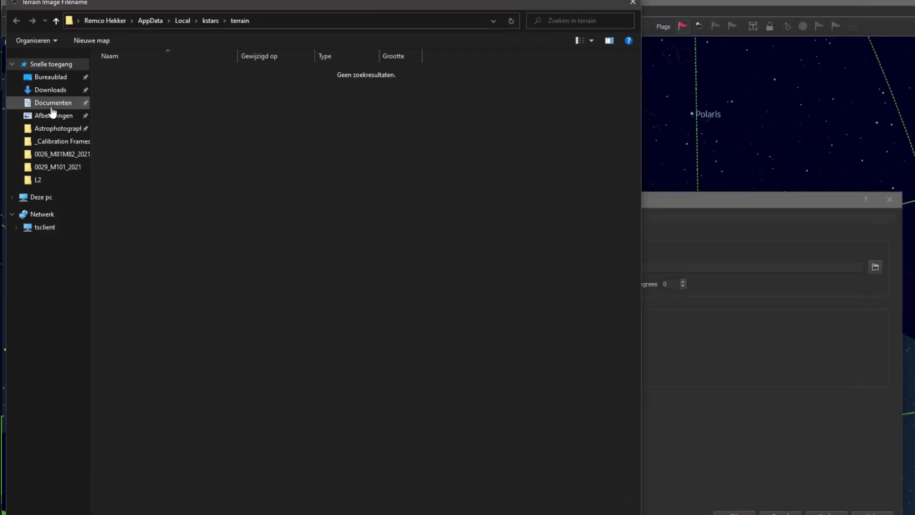
left_click(47, 97)
left_click(147, 151)
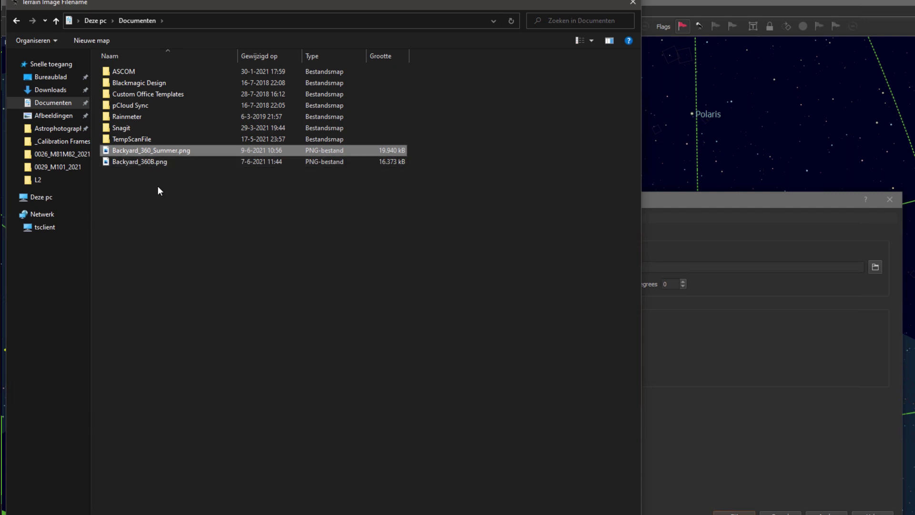
left_click(17, 20)
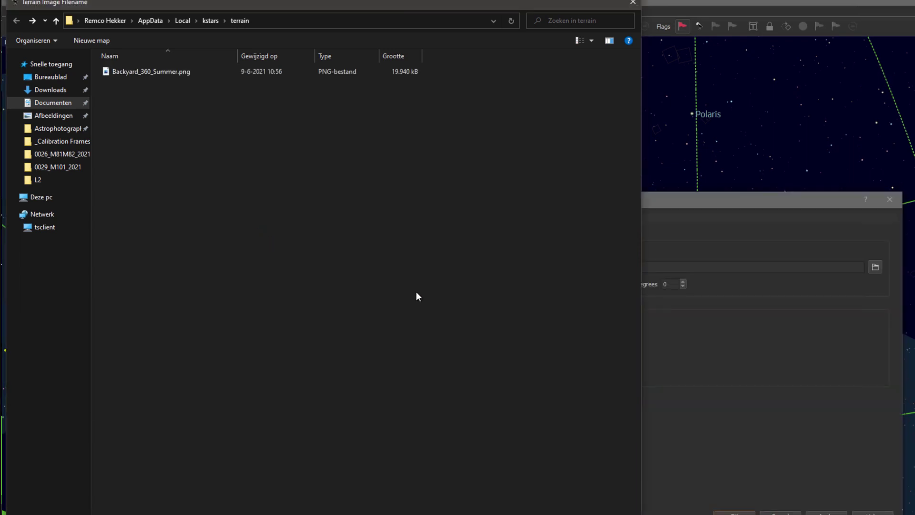
Load Backyard_360_Summer.png as the terrain file and apply it to the sky map
left_click(146, 72)
key("Return")
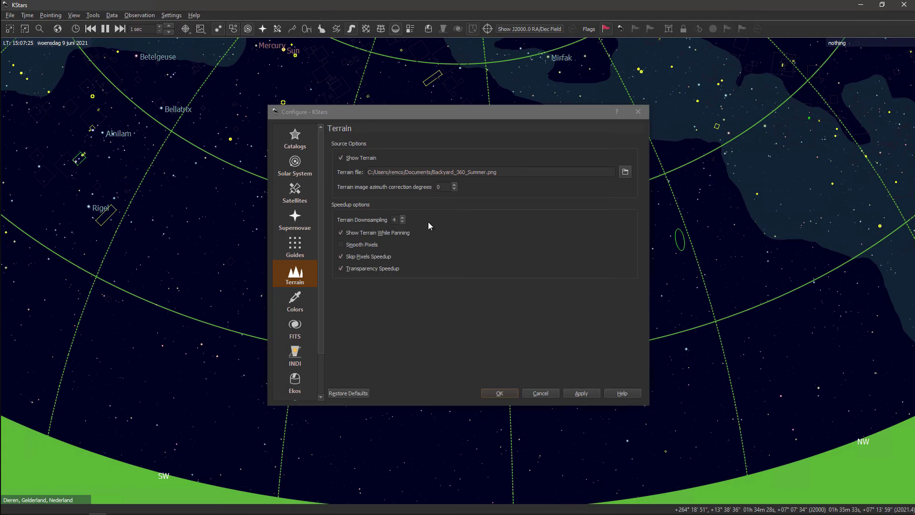
left_click(594, 394)
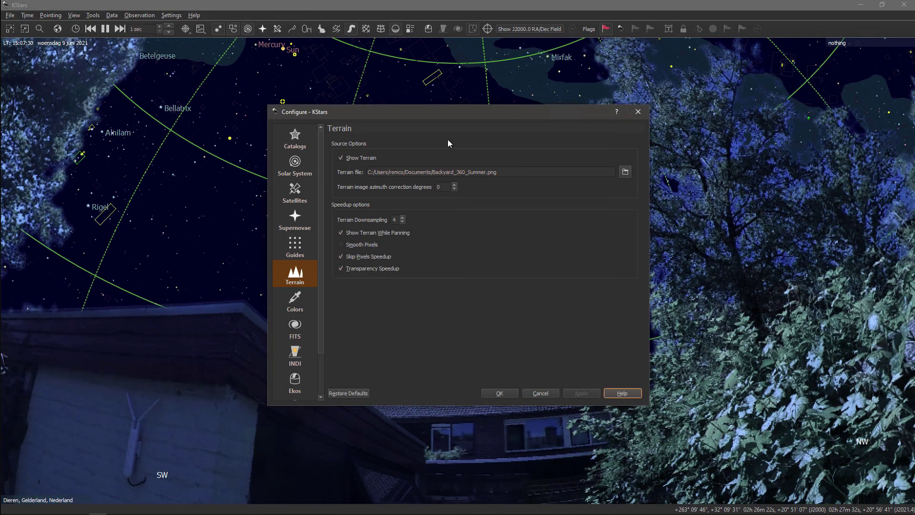
Move the configuration dialog aside and examine how the terrain image lines up with the north marker
left_click_drag(489, 119, 911, 419)
left_click_drag(543, 202, 286, 189)
left_click_drag(727, 125, 253, 227)
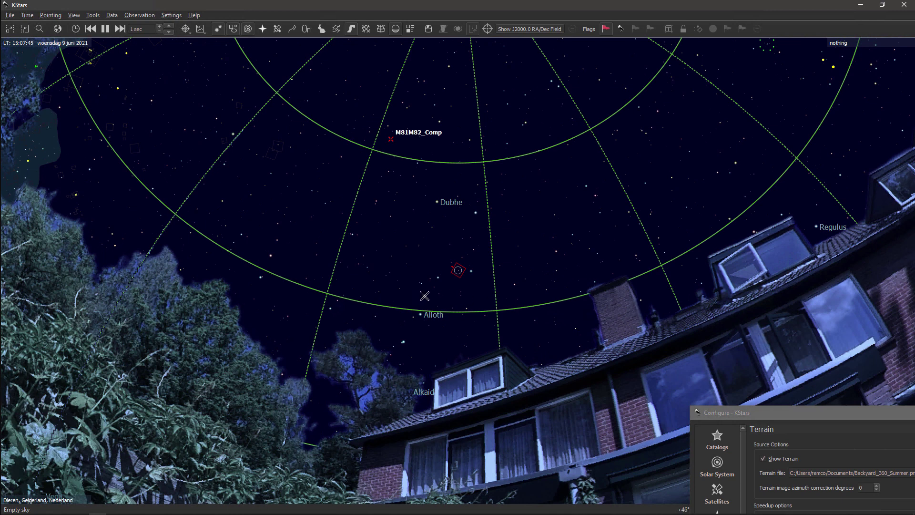
left_click_drag(255, 321, 572, 62)
left_click_drag(319, 286, 428, 211)
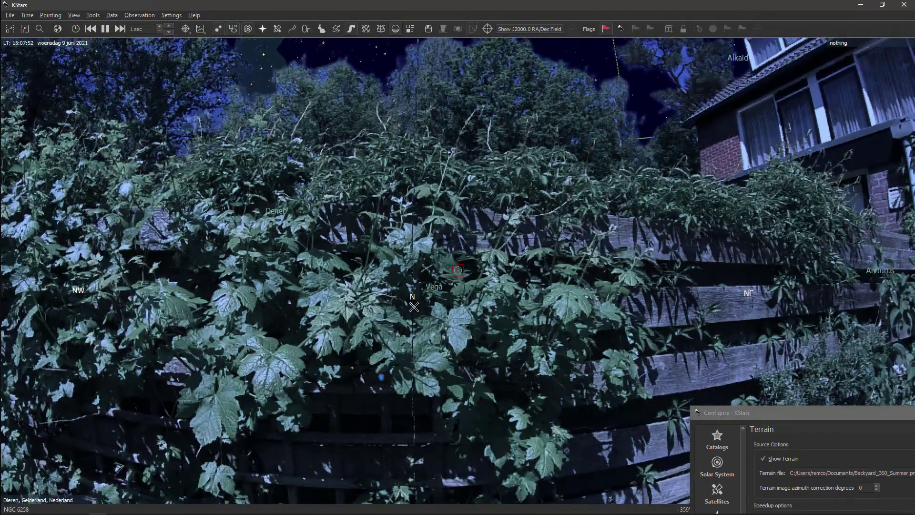
scroll(414, 308, "up", 5)
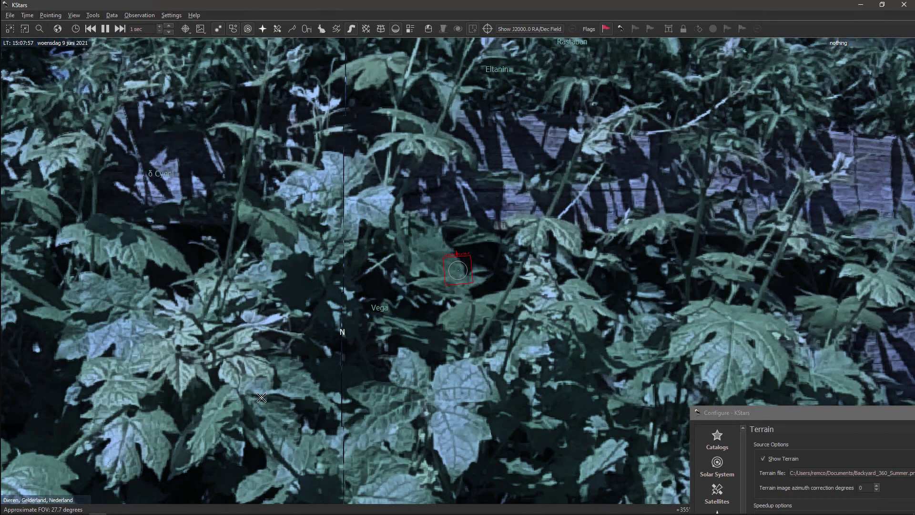
mouse_move(325, 339)
left_mouse_down()
mouse_move(449, 229)
mouse_move(426, 226)
left_mouse_up()
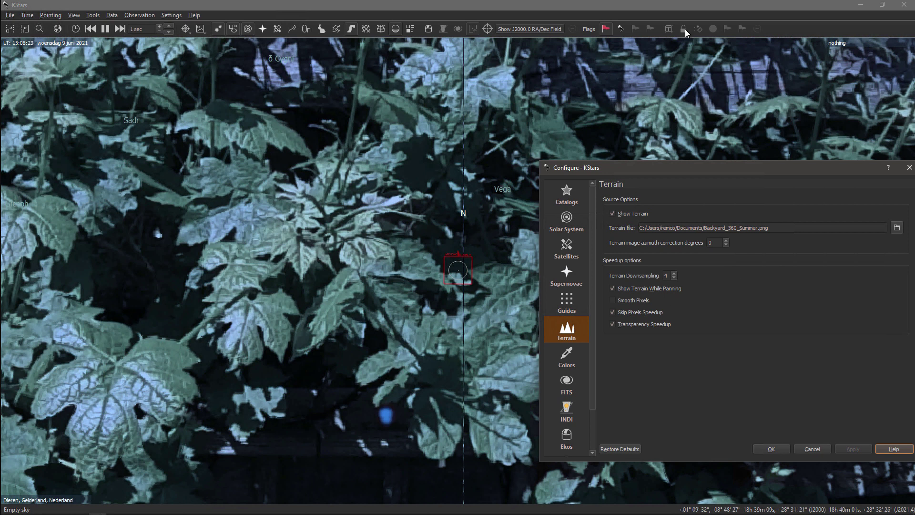
Try terrain image azimuth corrections of -1 and -5 degrees, applying each one to the sky map
left_click(713, 246)
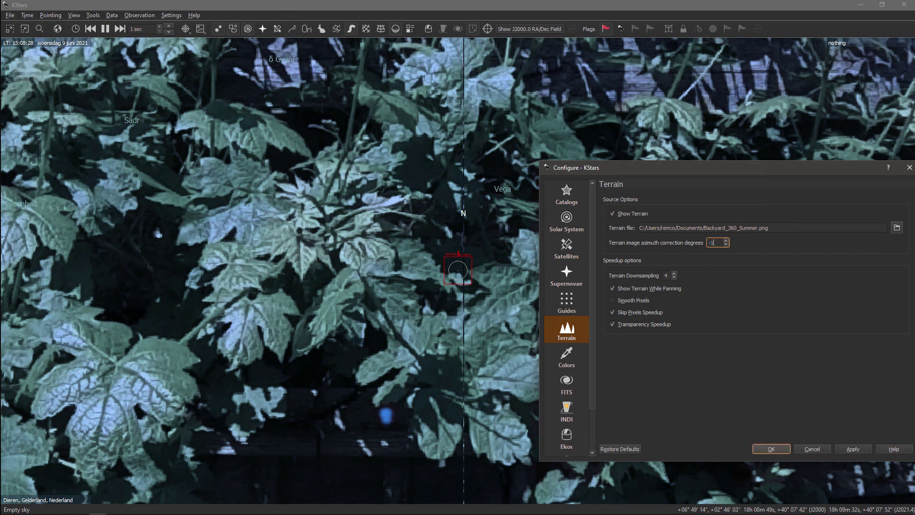
left_click(846, 444)
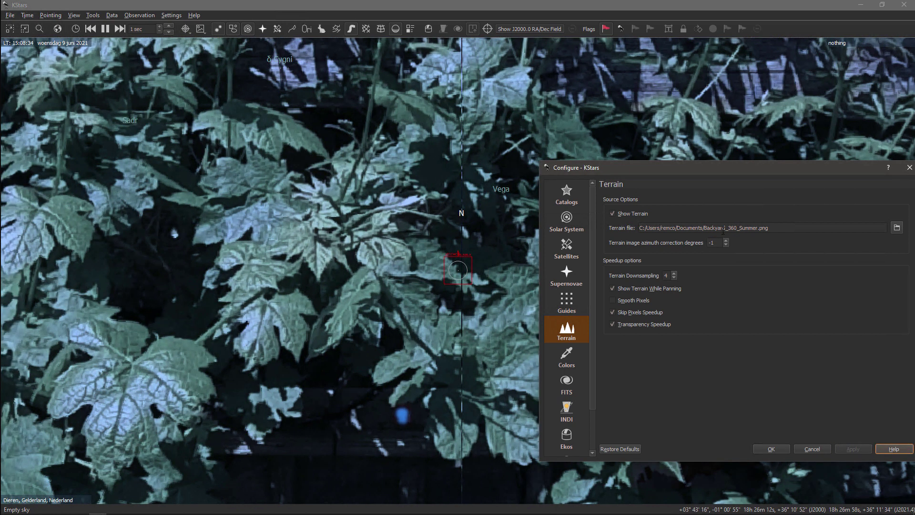
left_click_drag(719, 243, 681, 254)
type("1")
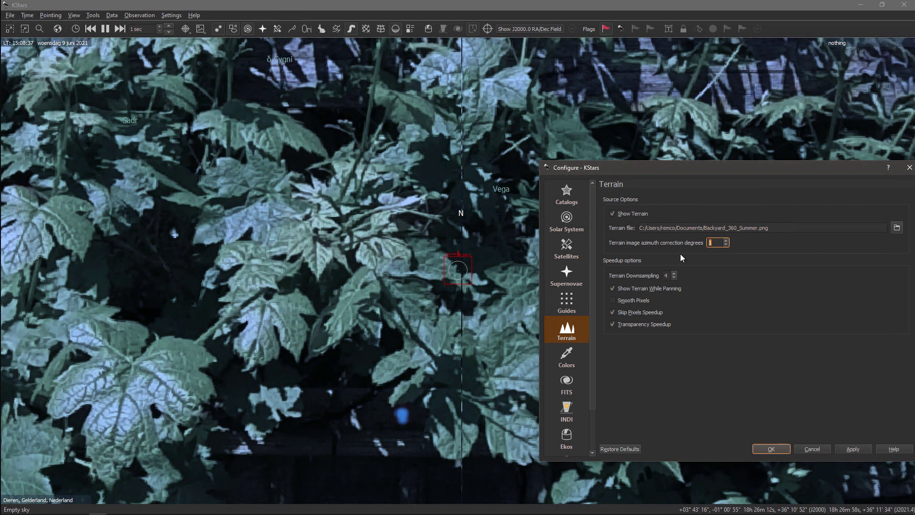
type("-5")
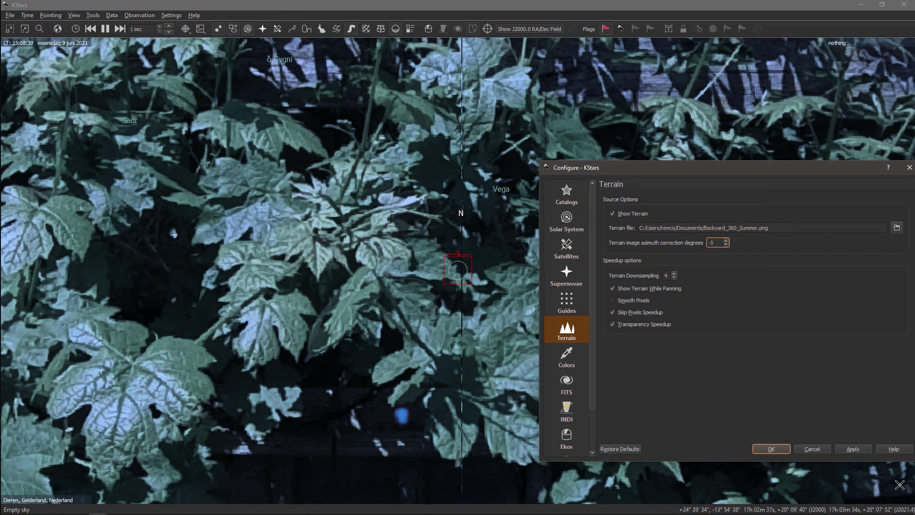
left_click(864, 447)
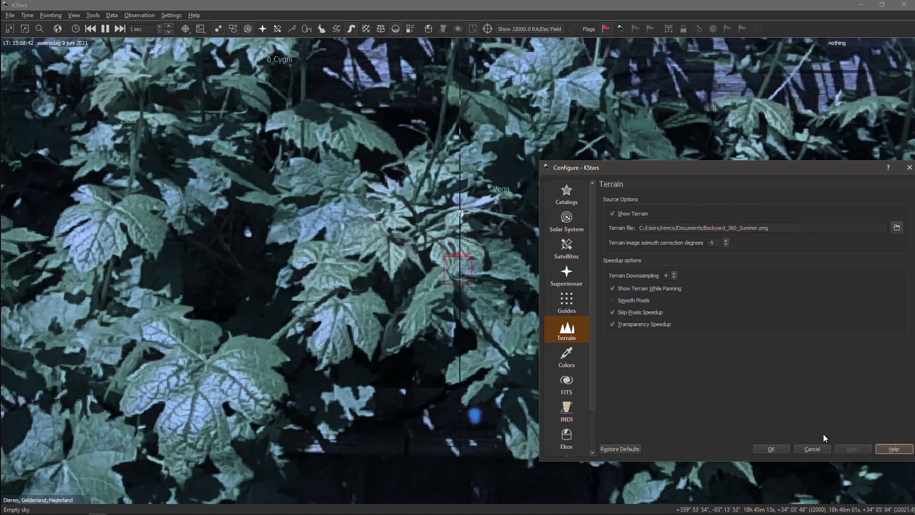
Set the terrain image azimuth correction to -4 degrees, apply it and close the configuration
left_click(717, 244)
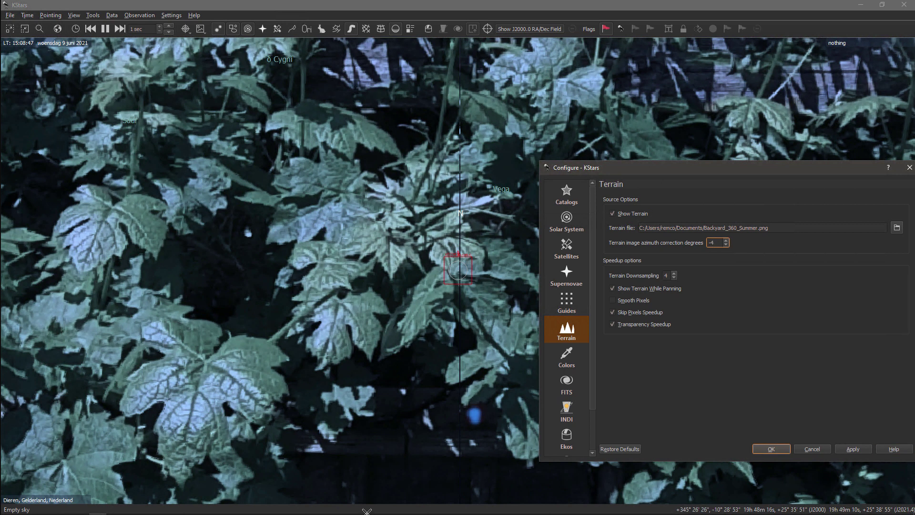
left_click(846, 451)
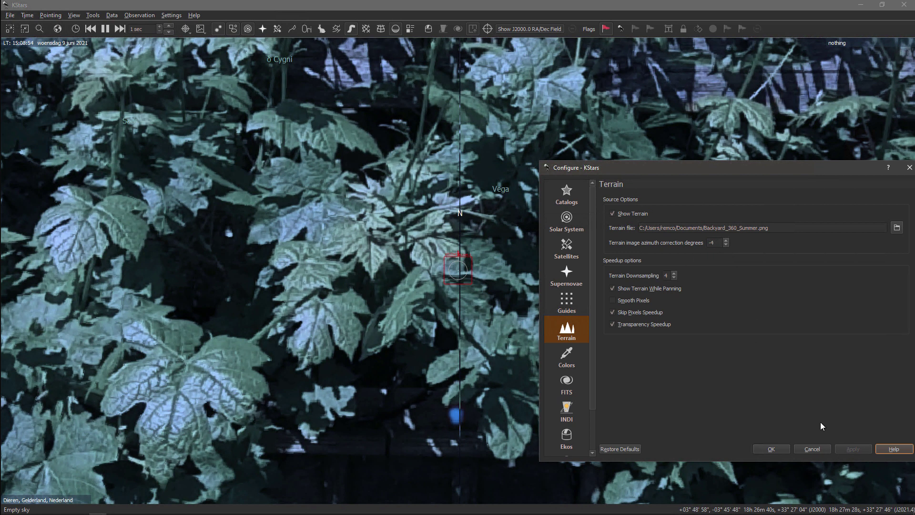
left_click(771, 449)
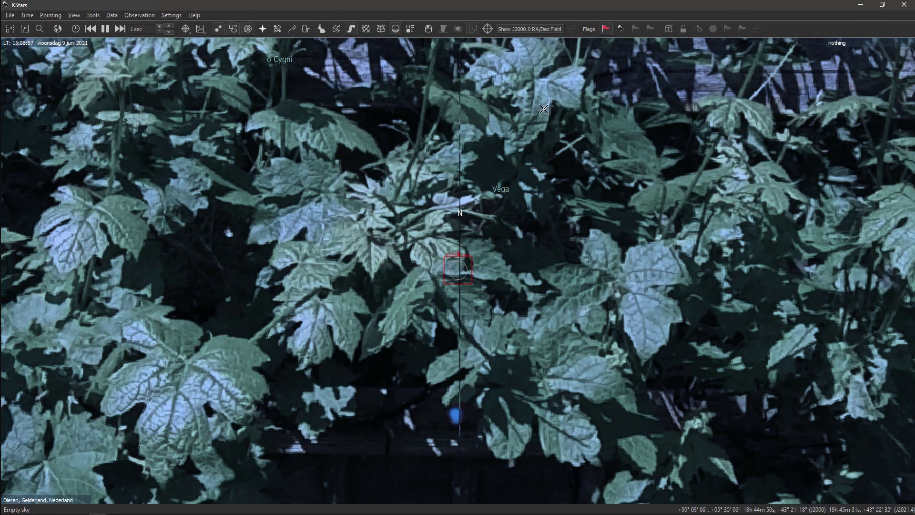
Look over the sky above the northern tree line and the house roof to check the terrain against the stars
mouse_move(453, 226)
left_mouse_down()
mouse_move(427, 305)
mouse_move(408, 429)
left_mouse_up()
left_click_drag(518, 188, 491, 463)
left_click_drag(557, 149, 519, 329)
left_click_drag(539, 190, 528, 245)
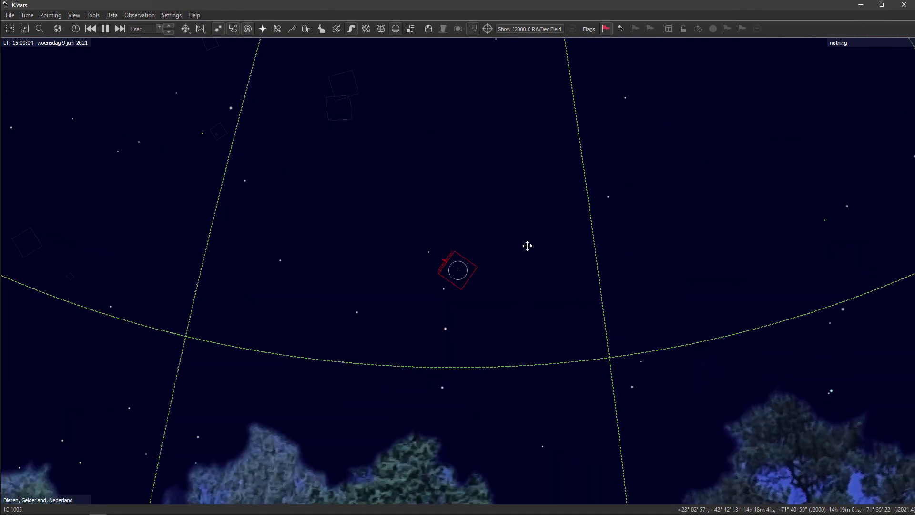
scroll(521, 241, "down", 3)
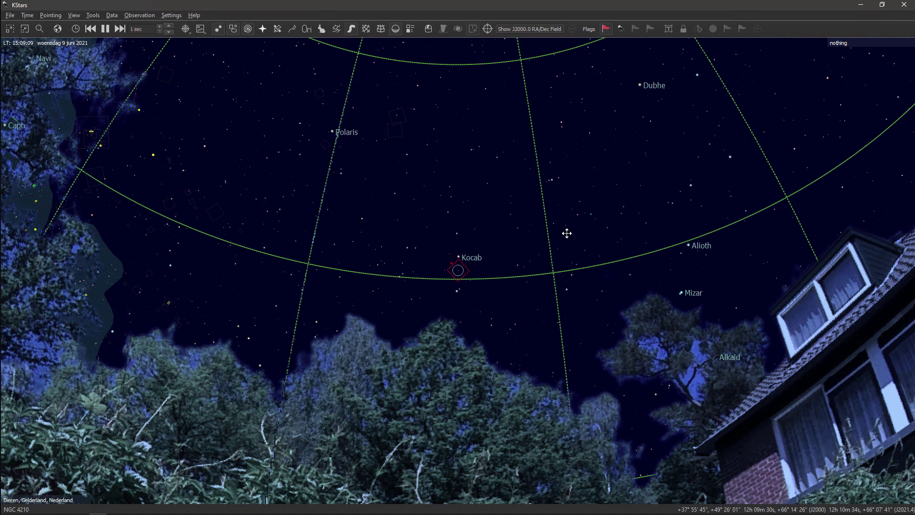
scroll(566, 233, "up", 3)
scroll(361, 249, "down", 3)
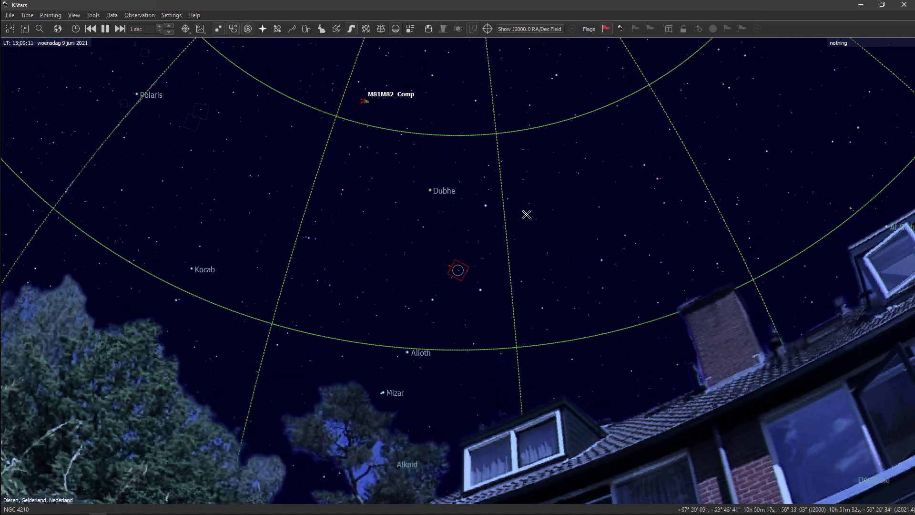
Try two alternative projections for the sky map, including one that shows the terrain as a globe
scroll(363, 124, "up", 2)
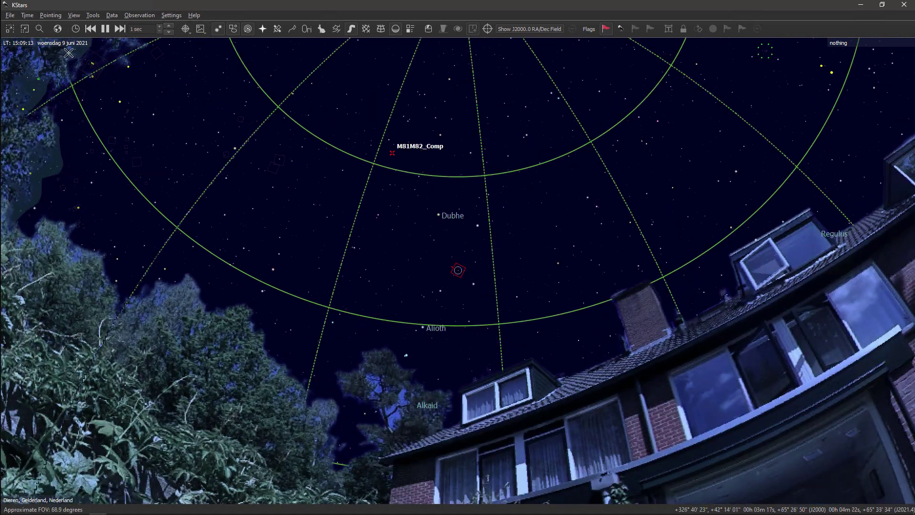
left_click(79, 19)
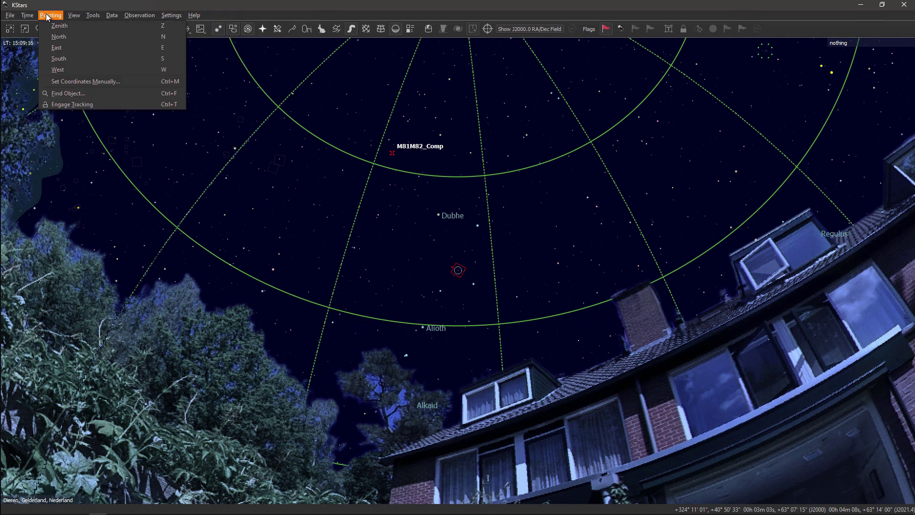
mouse_move(111, 92)
left_click(354, 96)
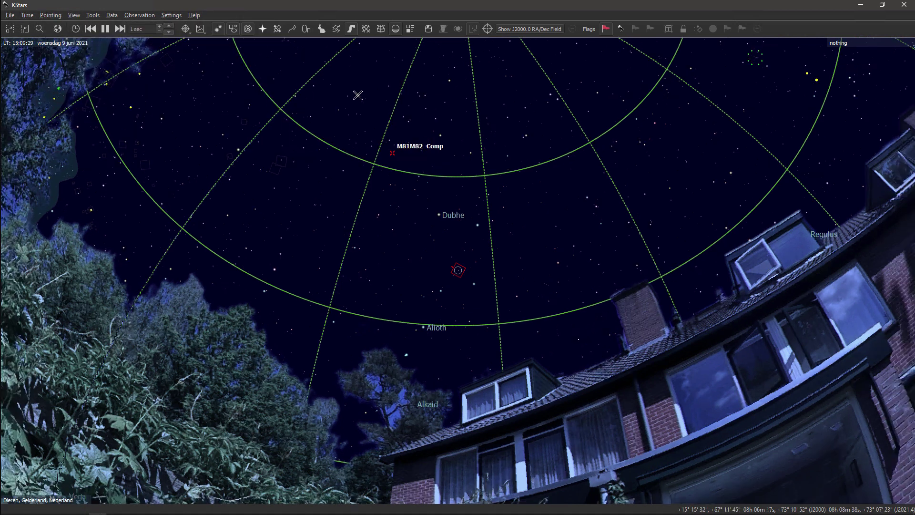
left_click(61, 18)
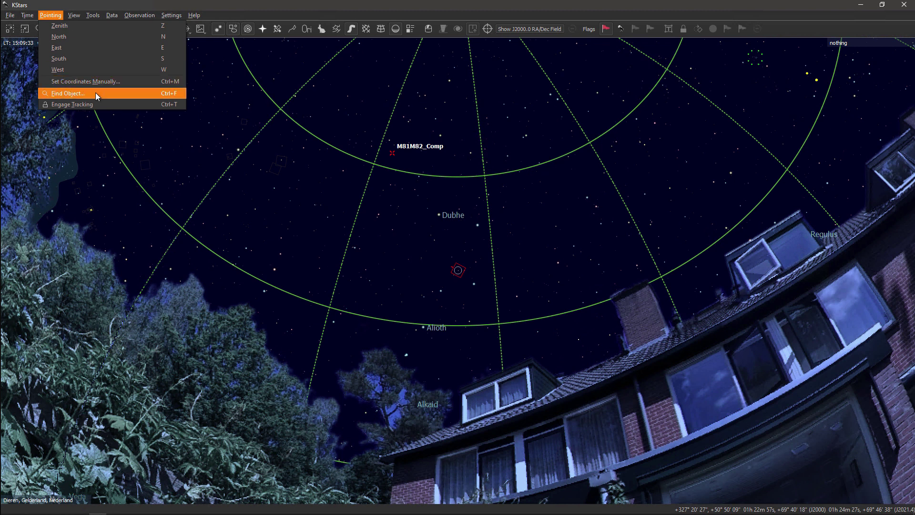
mouse_move(73, 16)
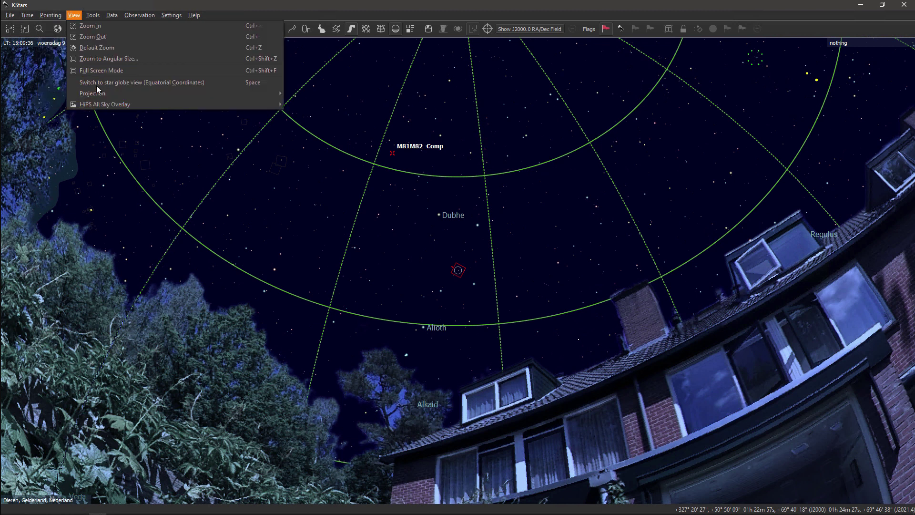
mouse_move(145, 92)
left_click(339, 115)
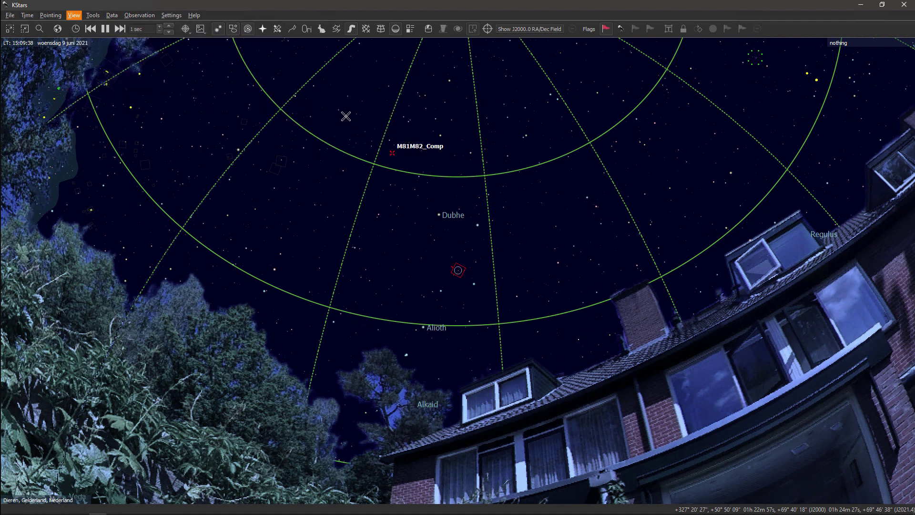
left_click(53, 16)
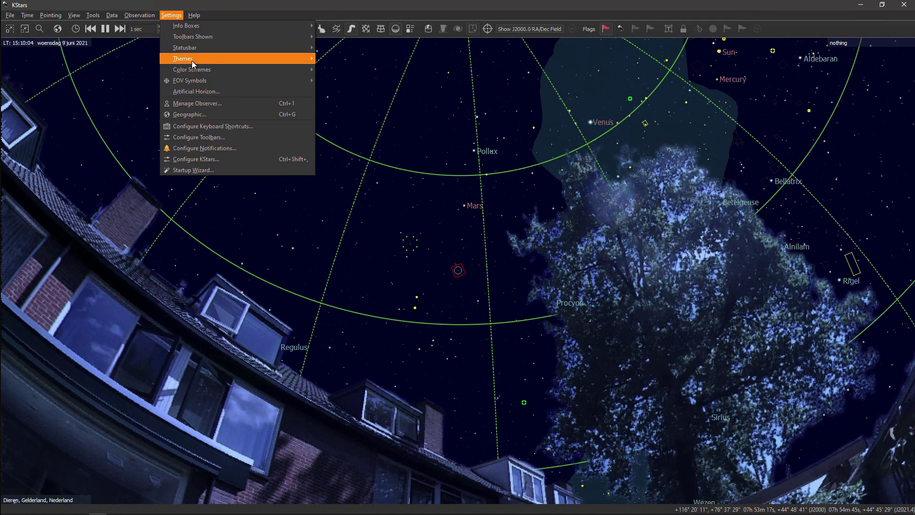
Apply the MyColorScheme color scheme to the sky map and look over the sky between the trees with it
mouse_move(252, 76)
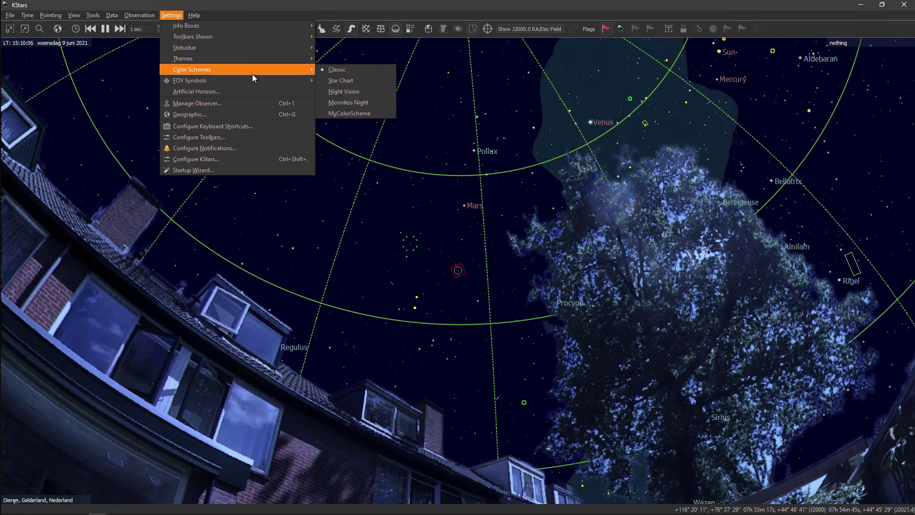
left_click(345, 115)
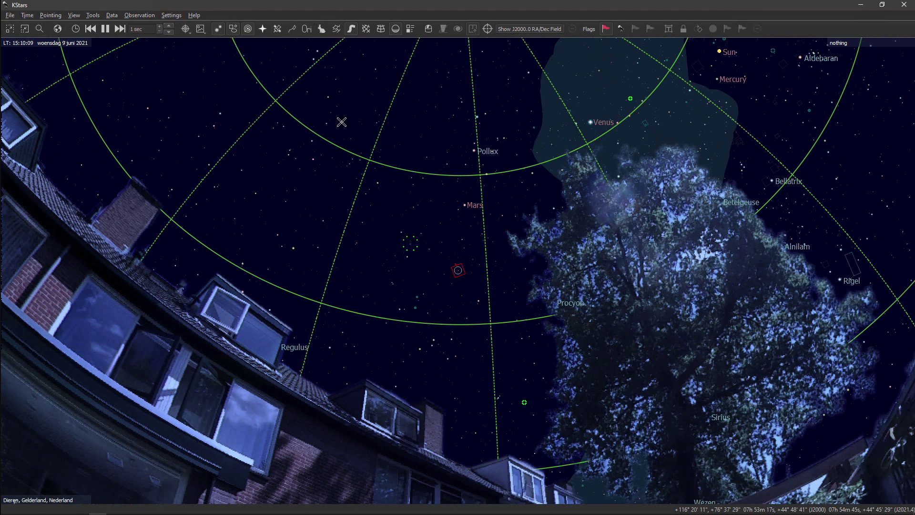
left_click_drag(595, 331, 243, 245)
left_click_drag(561, 274, 386, 370)
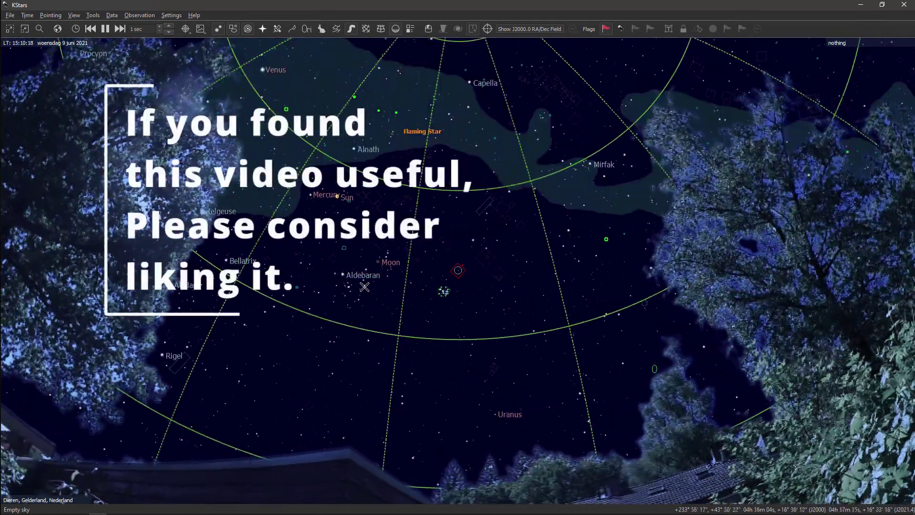